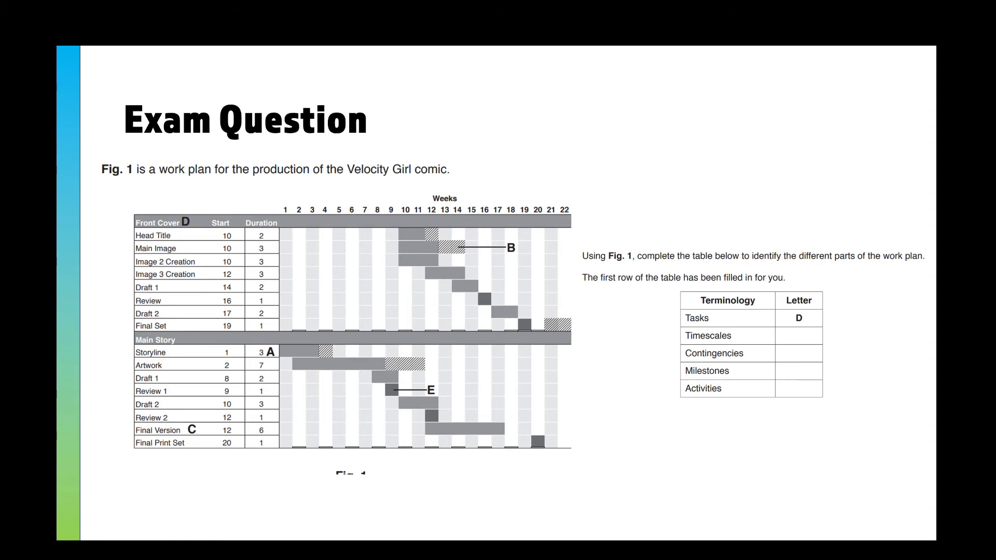
Leave the Exam Question slideshow and switch to another program with Alt+Tab.
{"action": "key", "text": "alt+Tab"}
Enter today's date 19/05/2020 in G3 and fill the dates across row 3 to L3.
{"action": "left_click", "coordinate": [757, 332]}
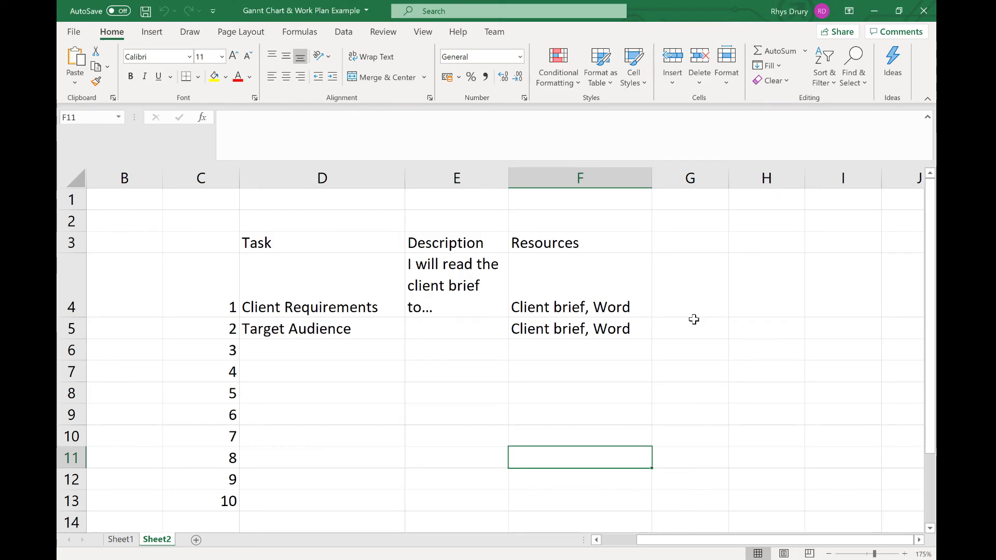
{"action": "scroll", "coordinate": [684, 321], "scroll_direction": "down", "scroll_amount": 5, "text": "ctrl"}
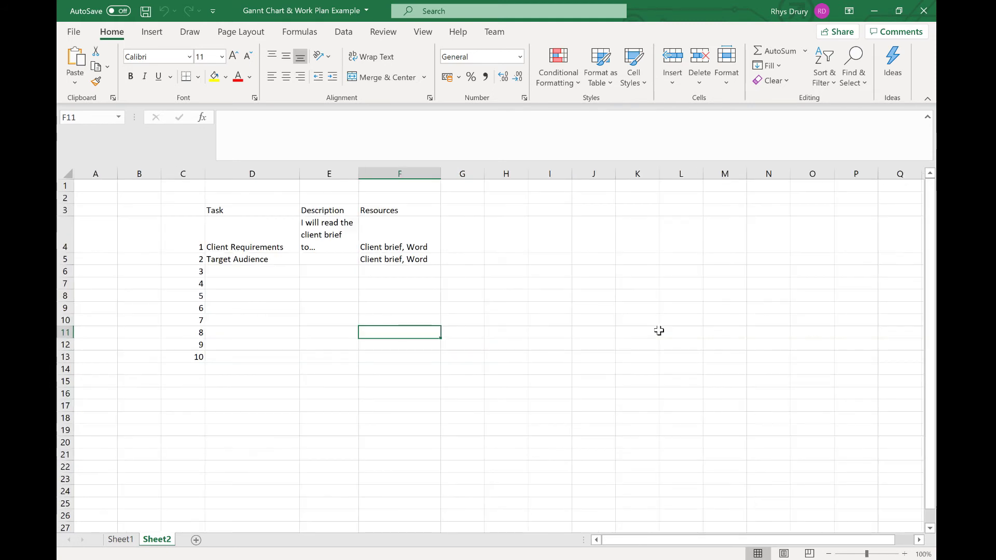
{"action": "left_click", "coordinate": [329, 298]}
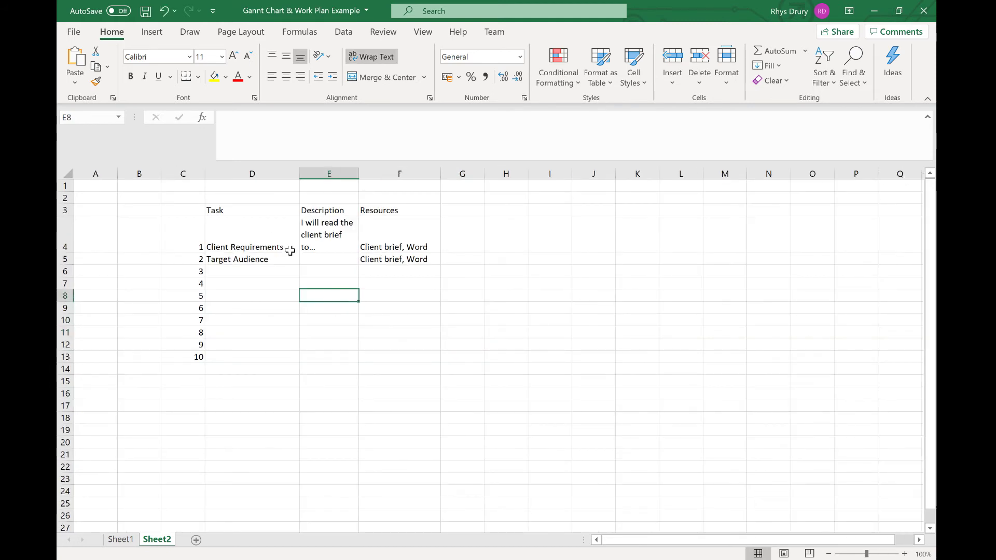
{"action": "left_click", "coordinate": [256, 214]}
{"action": "left_click", "coordinate": [399, 211]}
{"action": "left_click", "coordinate": [446, 211]}
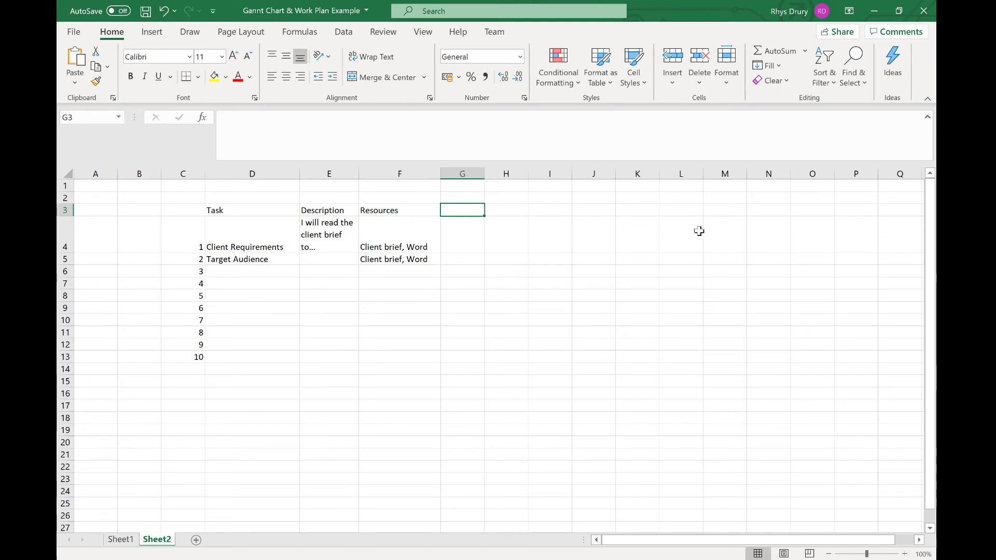
{"action": "key", "text": "ctrl+semicolon"}
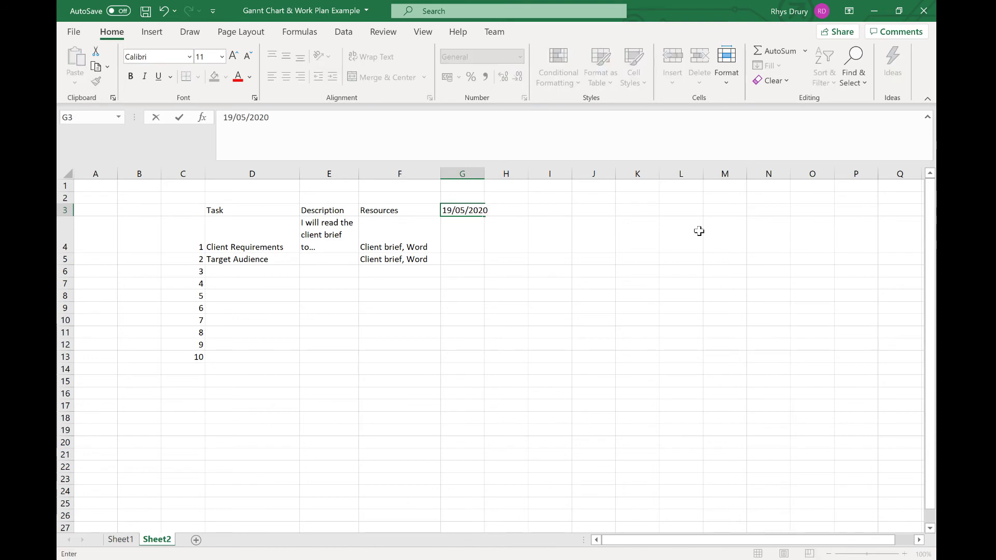
{"action": "key", "text": "Return"}
{"action": "left_click", "coordinate": [475, 208]}
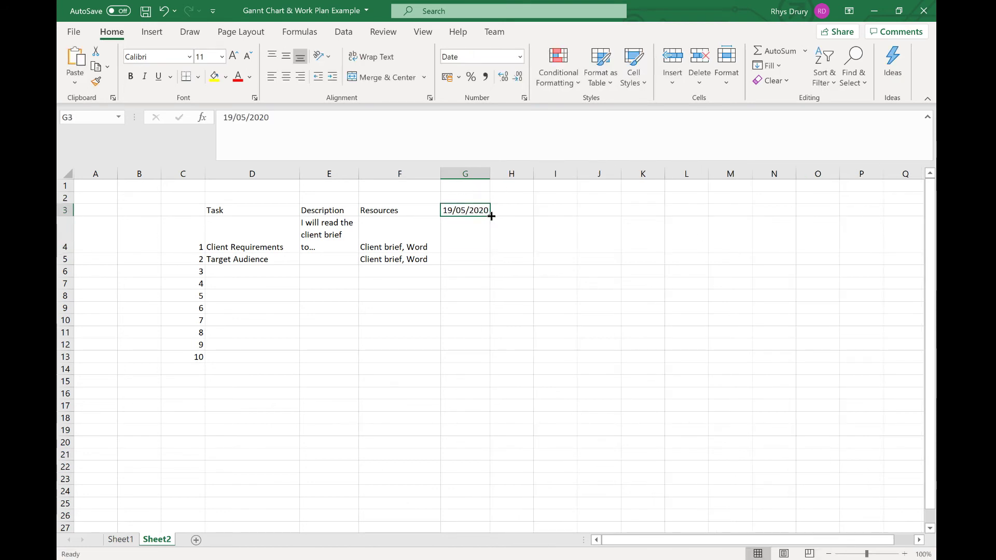
{"action": "left_click_drag", "start_coordinate": [489, 216], "coordinate": [704, 216]}
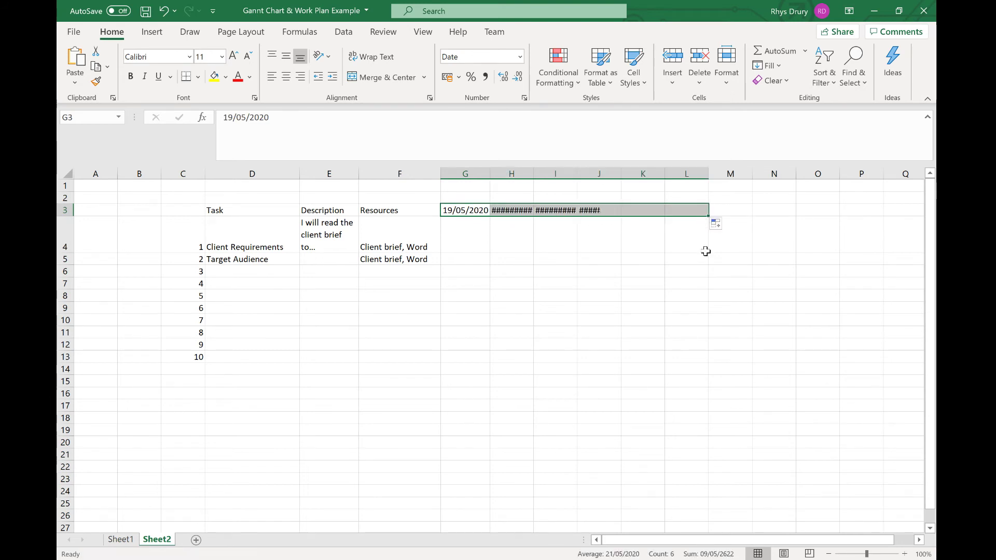
Autofit columns H through L so every date is fully readable.
{"action": "double_click", "coordinate": [533, 175]}
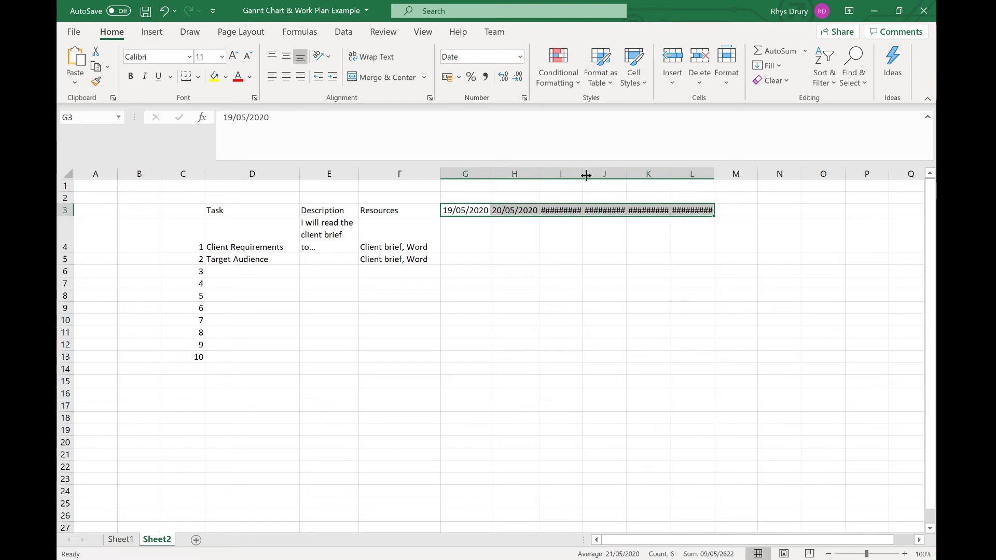
{"action": "double_click", "coordinate": [582, 175]}
{"action": "double_click", "coordinate": [633, 175]}
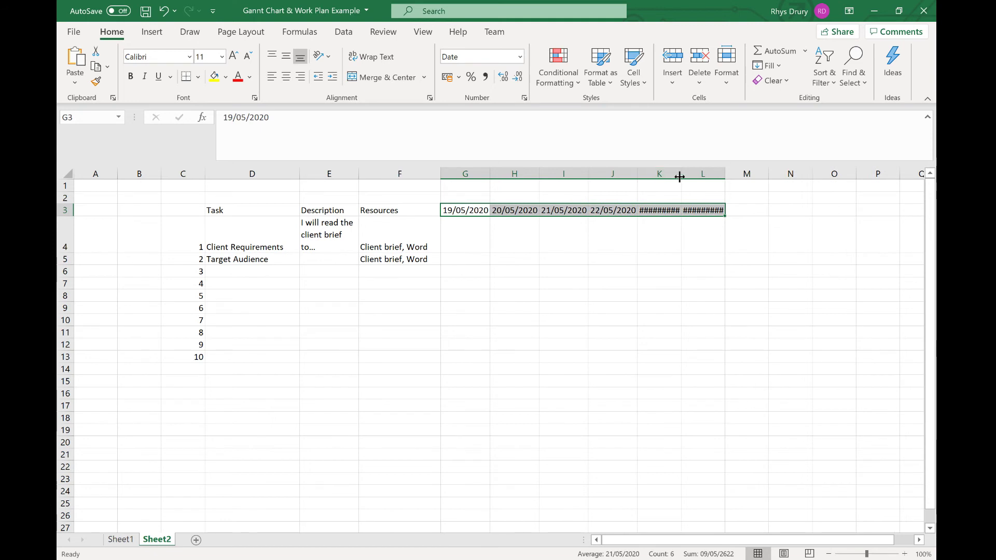
{"action": "double_click", "coordinate": [680, 175]}
{"action": "double_click", "coordinate": [731, 175]}
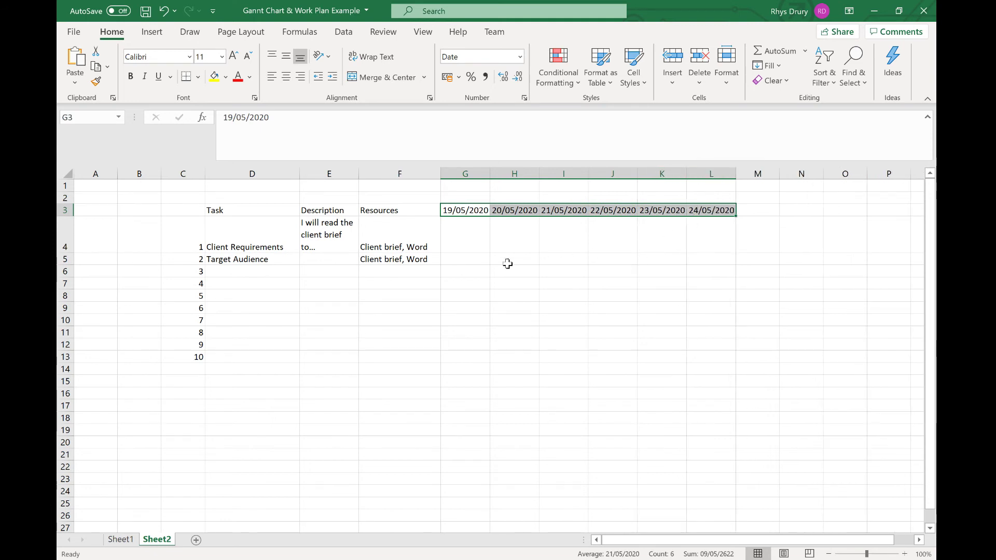
Enter 'Plan comic' in D6 and 'Gather assets' in D7.
{"action": "left_click", "coordinate": [251, 270]}
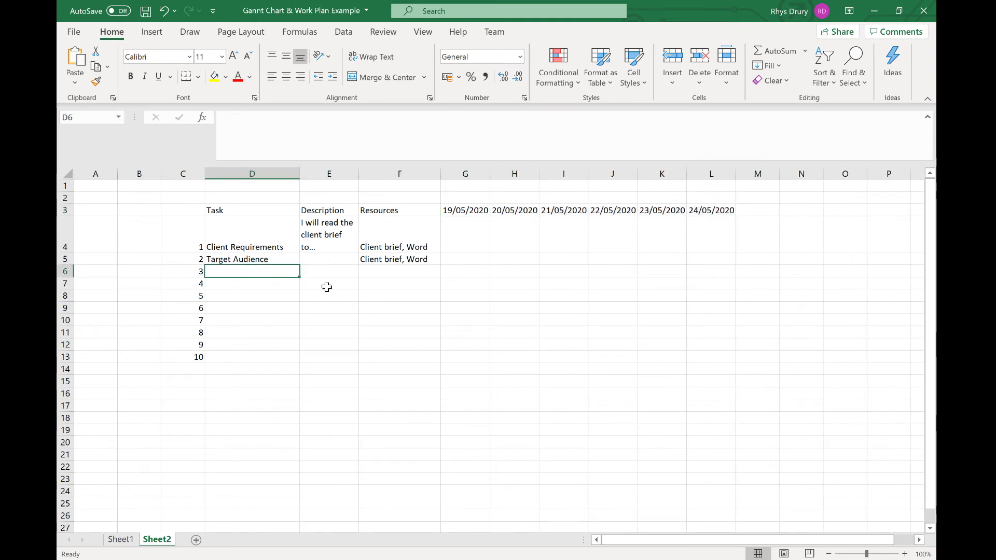
{"action": "type", "text": "P"}
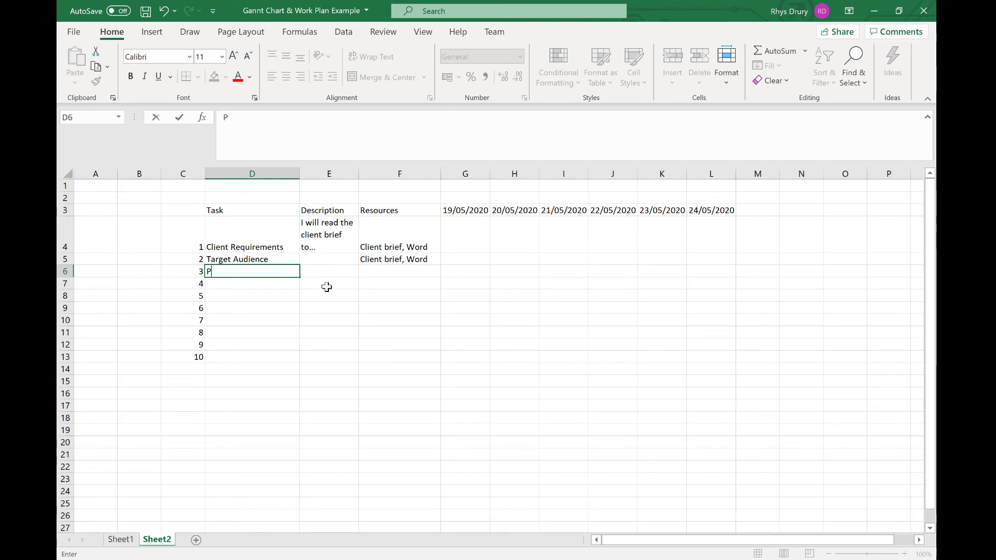
{"action": "type", "text": "lan comic"}
{"action": "key", "text": "Return"}
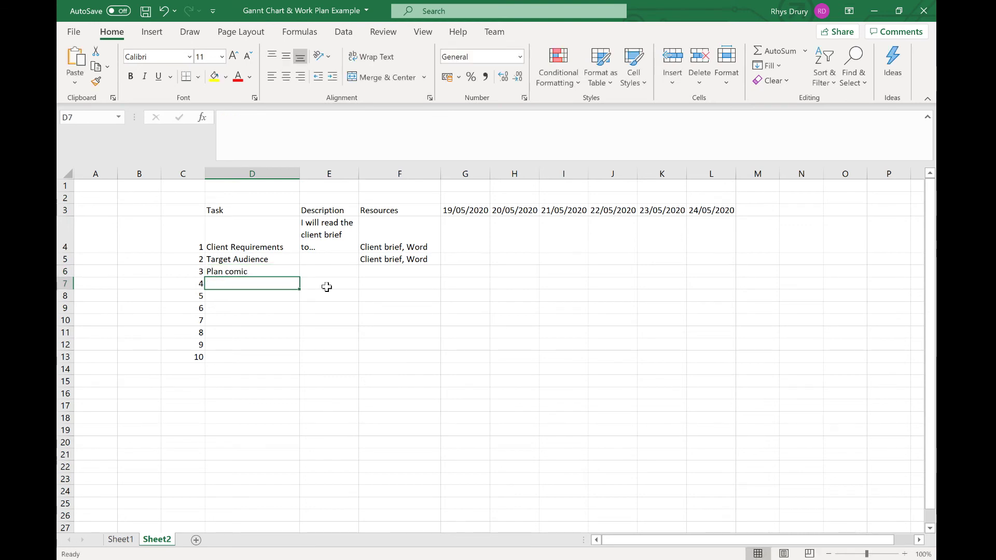
{"action": "type", "text": "Gat"}
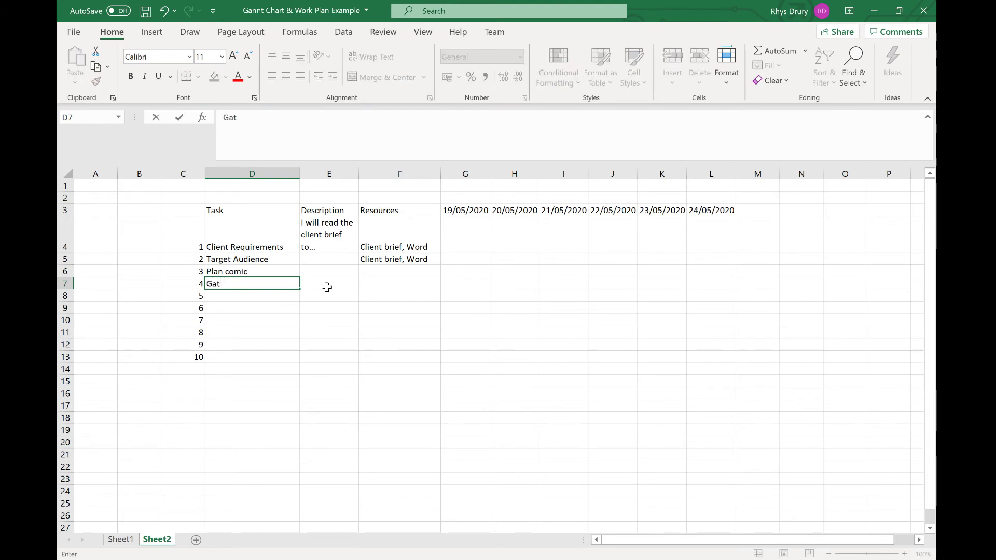
{"action": "type", "text": "her assets"}
{"action": "key", "text": "Return"}
Add tasks 'Create front cover', 'Create page 1', 'create page 2' and 'evaluate' in D8 to D11.
{"action": "type", "text": "c"}
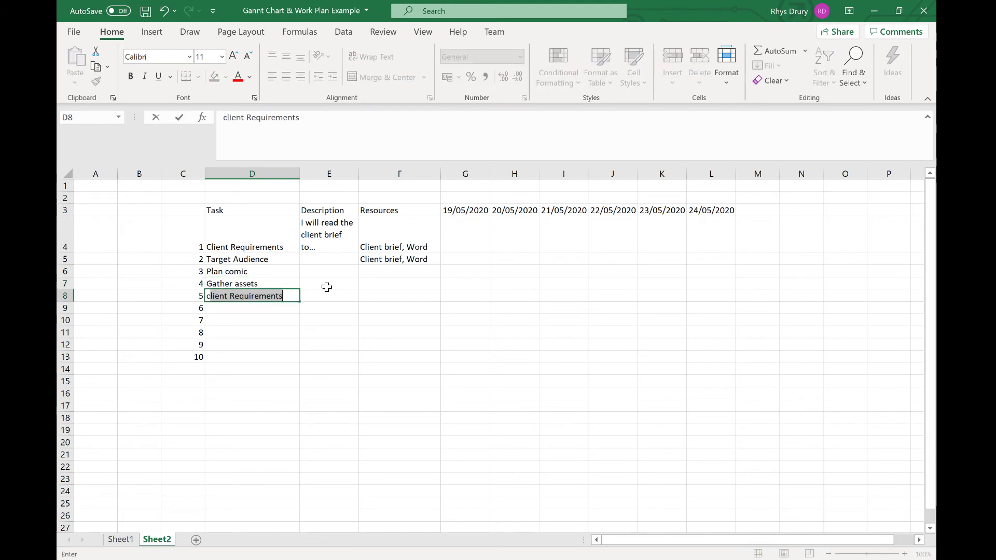
{"action": "type", "text": "r"}
{"action": "key", "text": "BackSpace"}
{"action": "key", "text": "BackSpace"}
{"action": "key", "text": "BackSpace"}
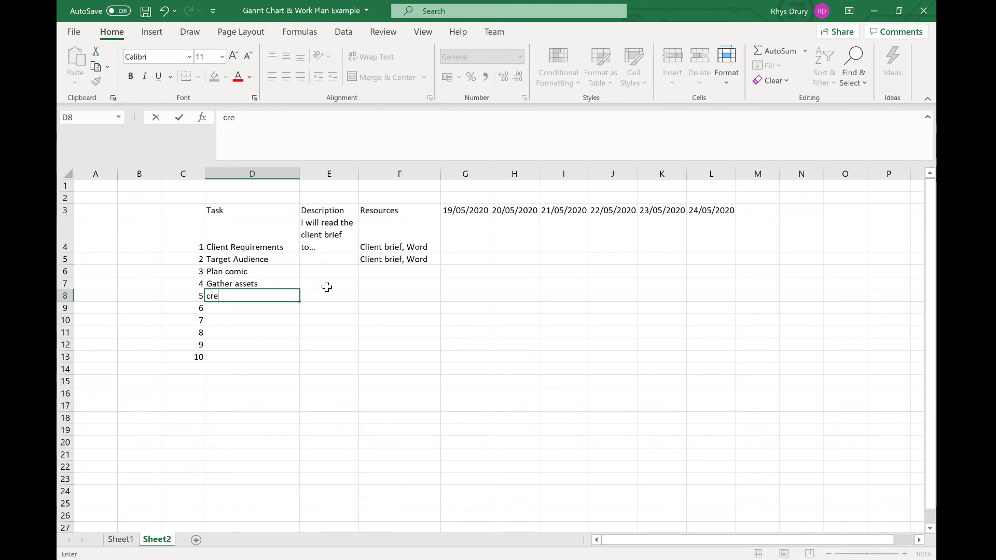
{"action": "key", "text": "BackSpace"}
{"action": "type", "text": "Create front cover"}
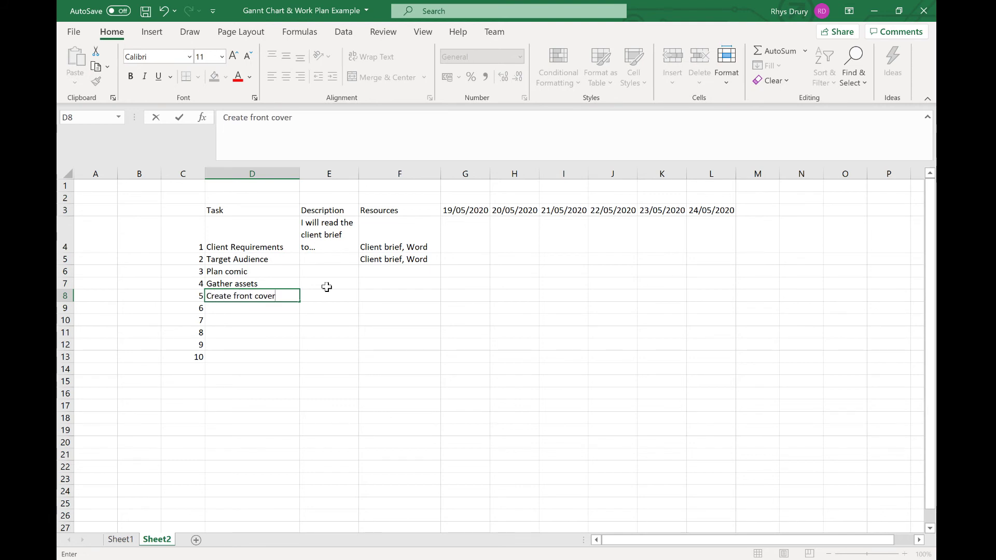
{"action": "key", "text": "Return"}
{"action": "type", "text": "Create "}
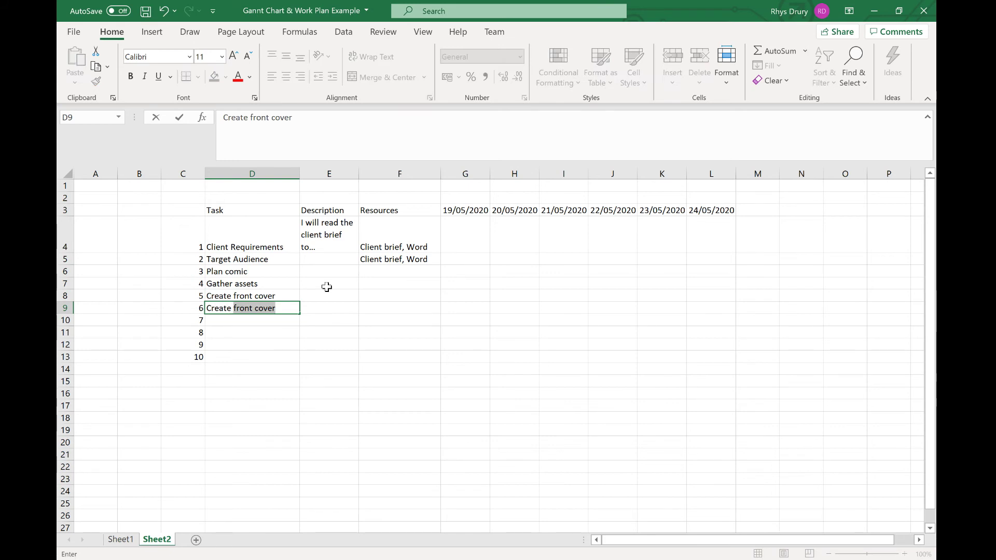
{"action": "type", "text": "page 1"}
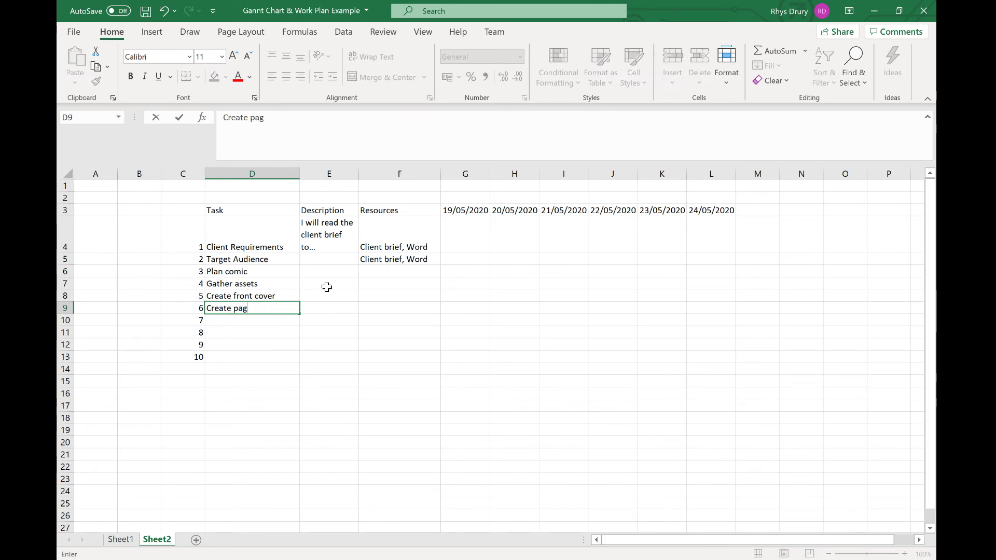
{"action": "key", "text": "Return"}
{"action": "type", "text": "create page 2"}
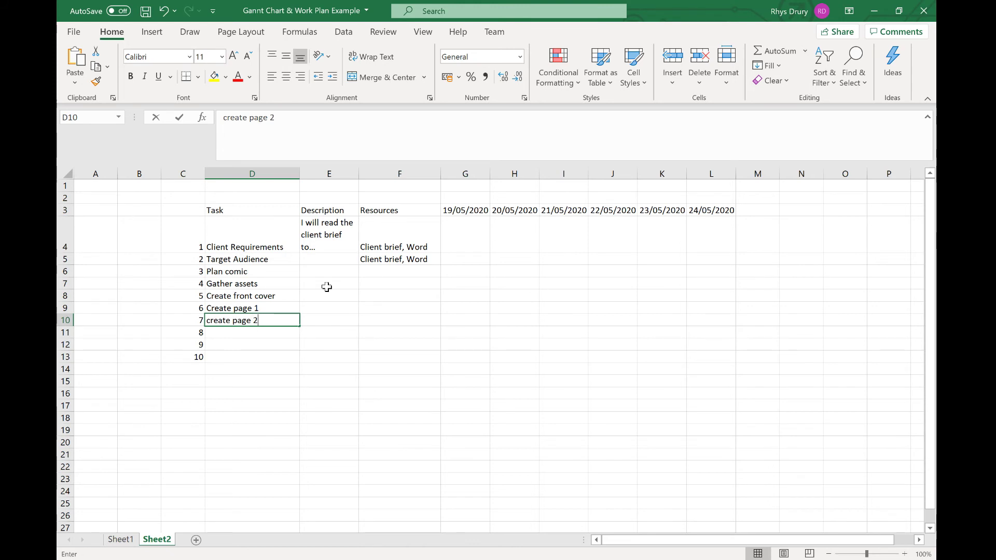
{"action": "key", "text": "Return"}
{"action": "type", "text": "evaluate"}
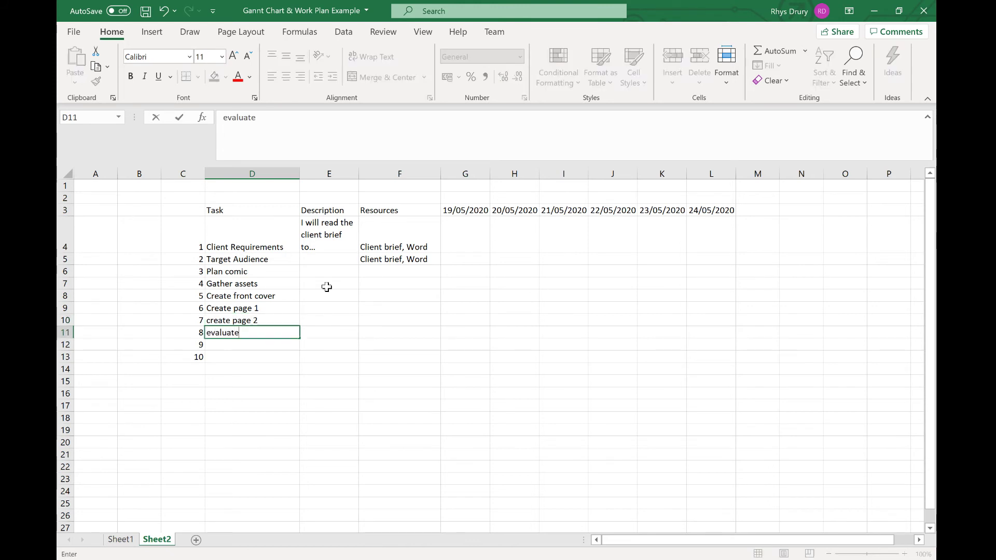
{"action": "key", "text": "Return"}
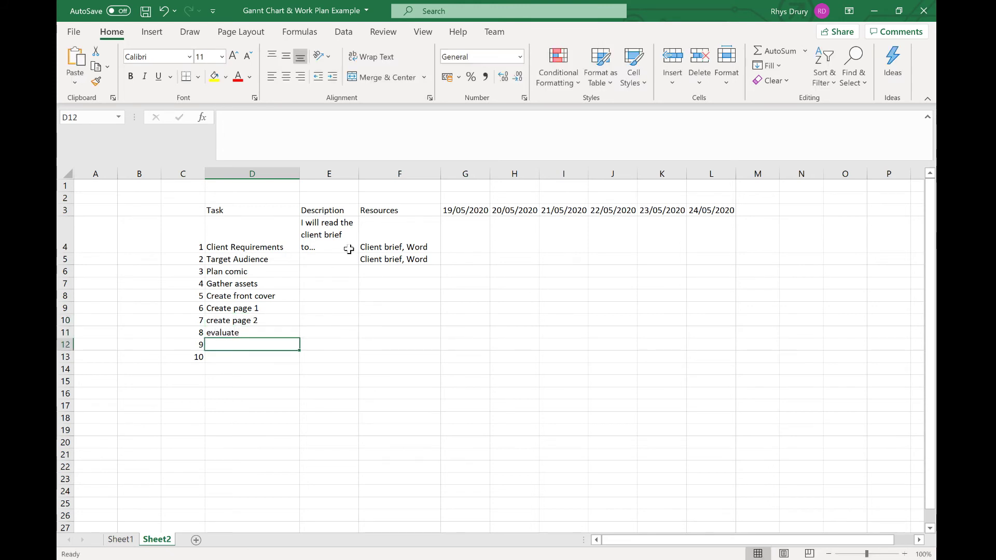
Enter 'Photoshop' in F8 and 'Photoshop & storyboard that' in F9, fixing the storyboard typo.
{"action": "left_click_drag", "start_coordinate": [324, 260], "coordinate": [329, 356]}
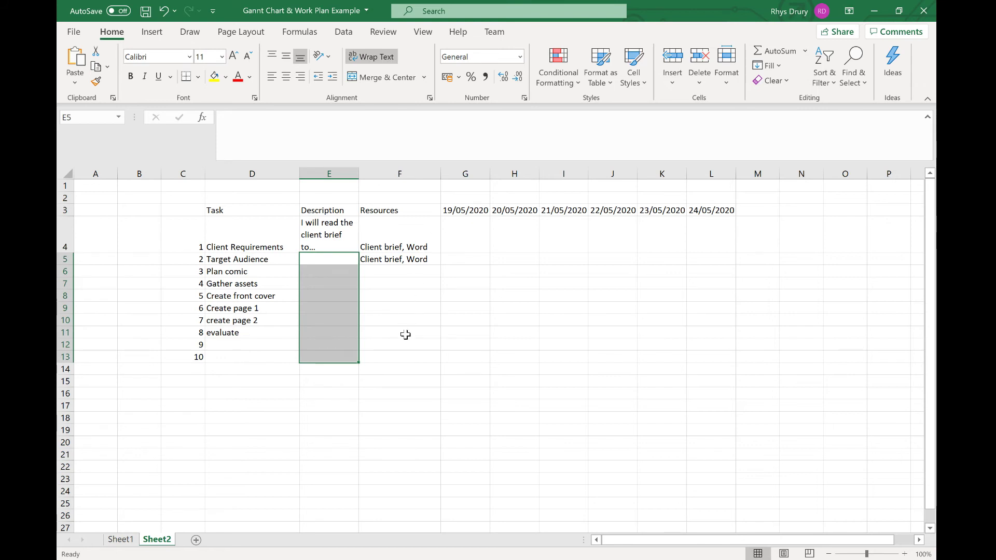
{"action": "left_click", "coordinate": [405, 297]}
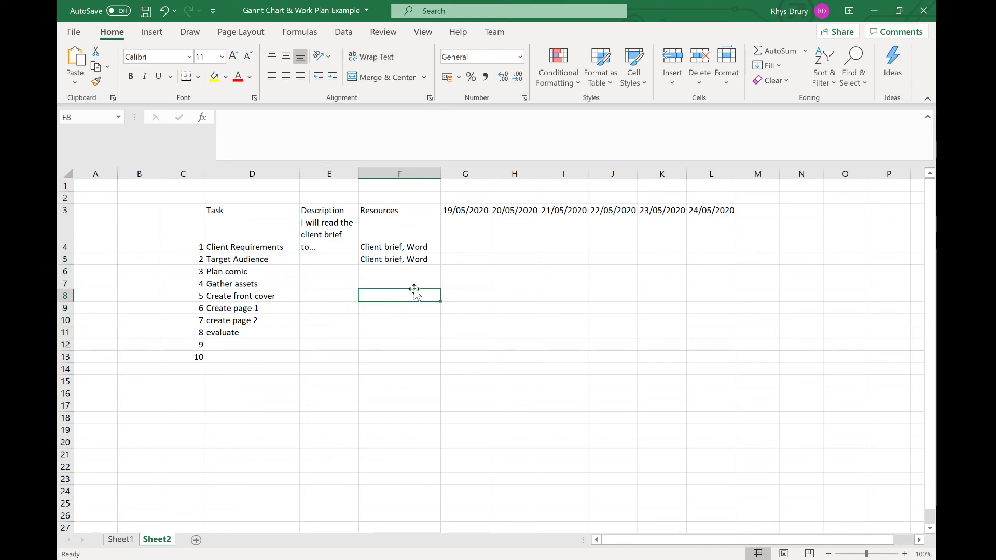
{"action": "type", "text": "Photoshop"}
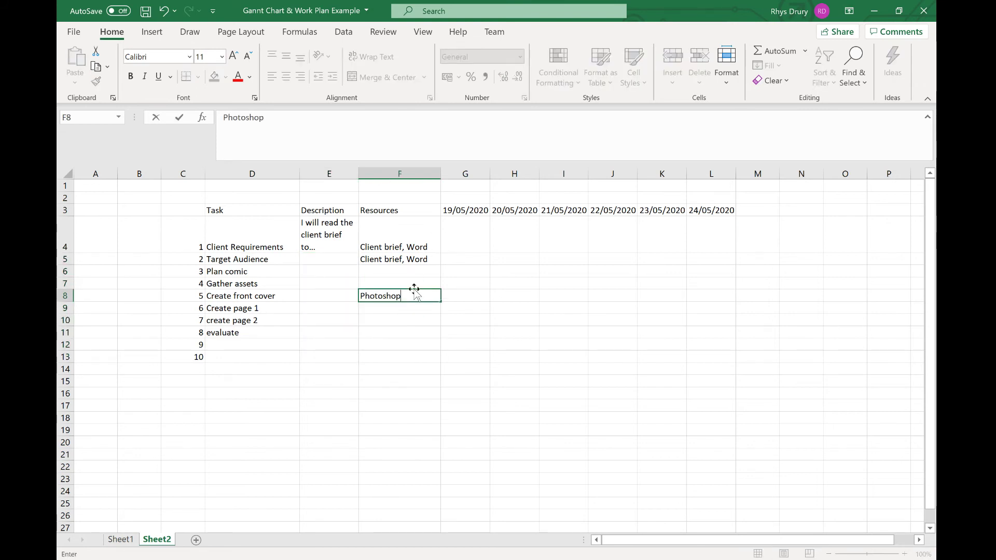
{"action": "key", "text": "Return"}
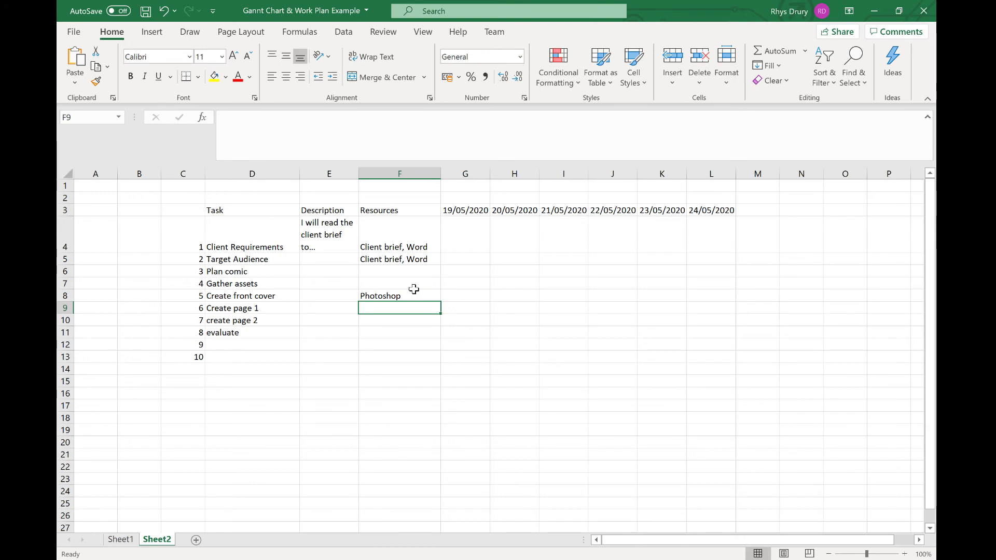
{"action": "type", "text": "Photoshop"}
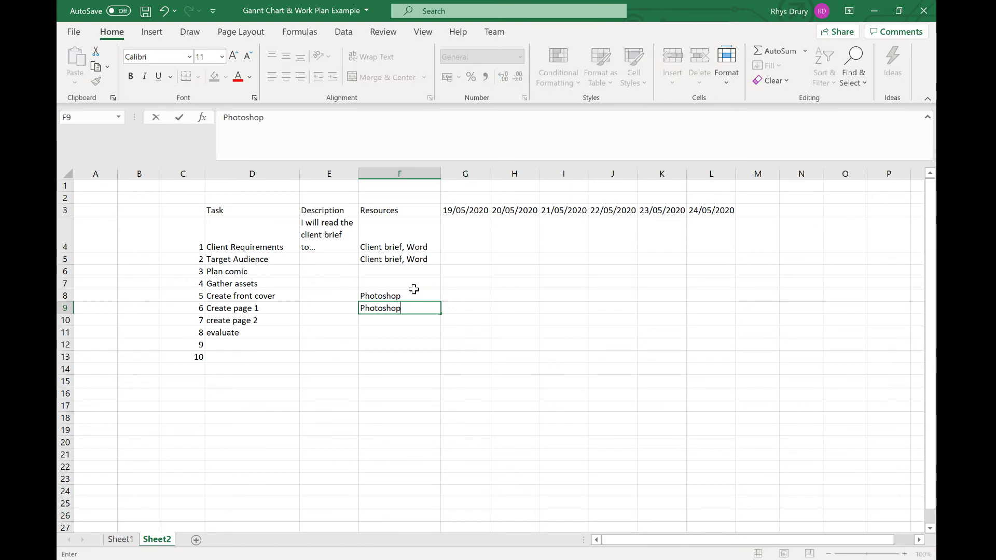
{"action": "type", "text": " & sgtoryboard that"}
{"action": "key", "text": "Return"}
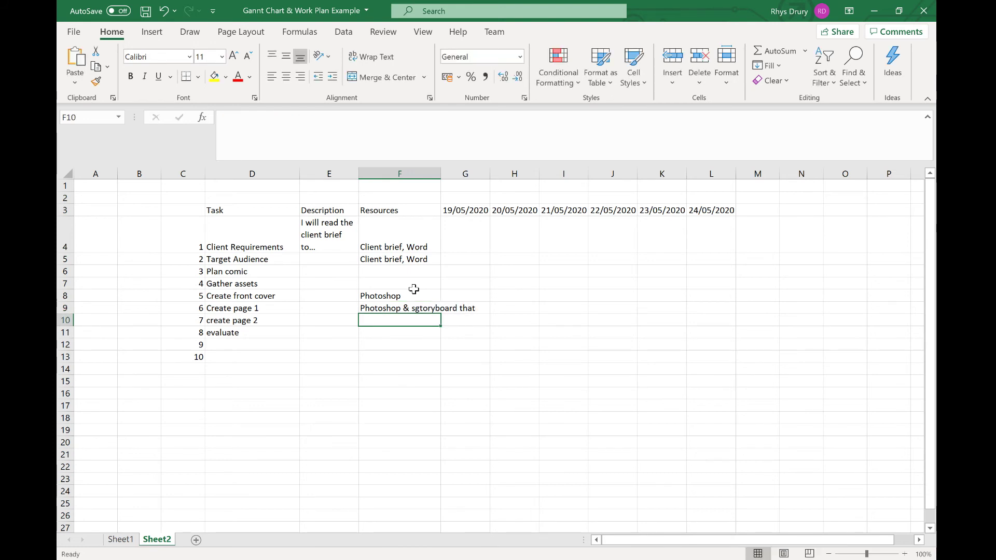
{"action": "double_click", "coordinate": [420, 308]}
{"action": "key", "text": "BackSpace"}
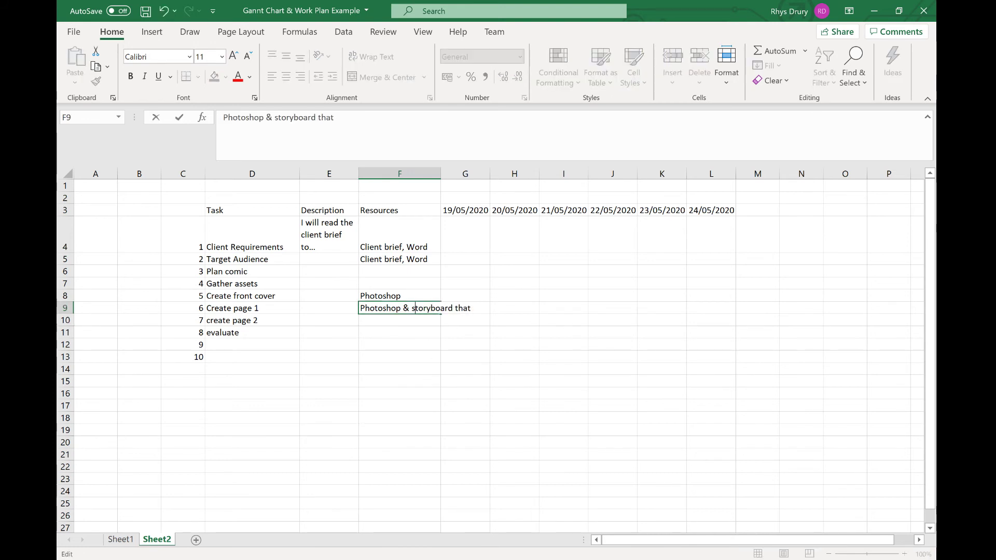
{"action": "key", "text": "Return"}
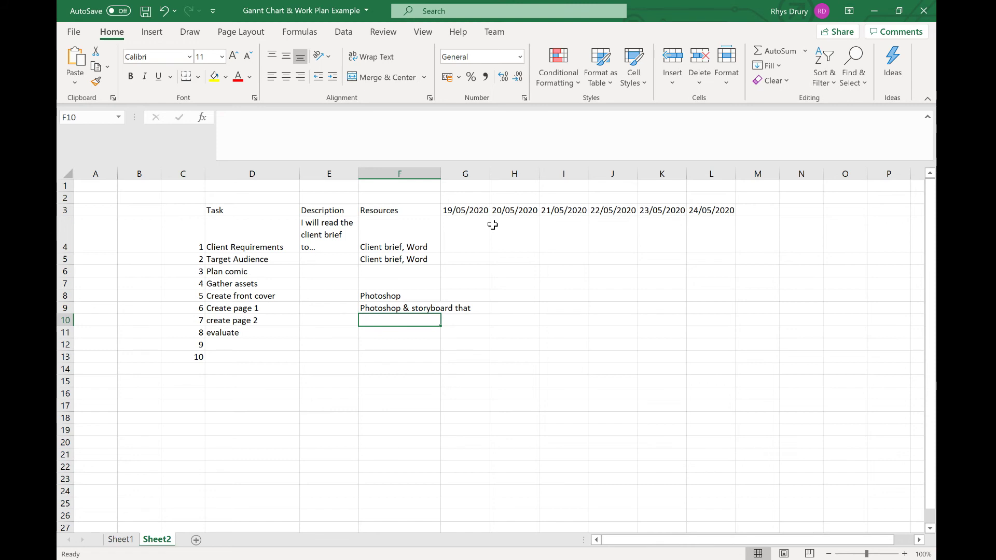
Shade light green bars in G4:H4, I5 and J6 for the first three tasks.
{"action": "left_click", "coordinate": [475, 240]}
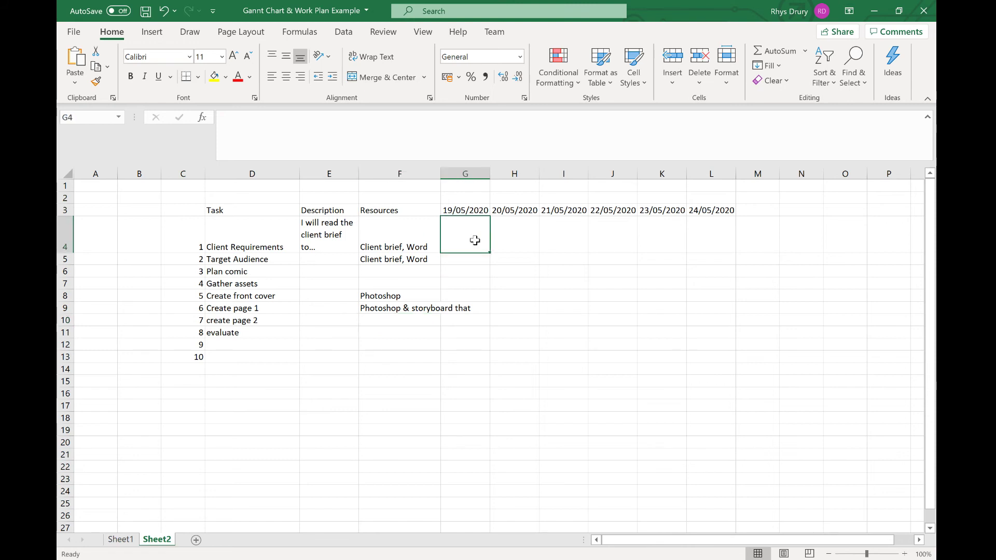
{"action": "left_click", "coordinate": [226, 77]}
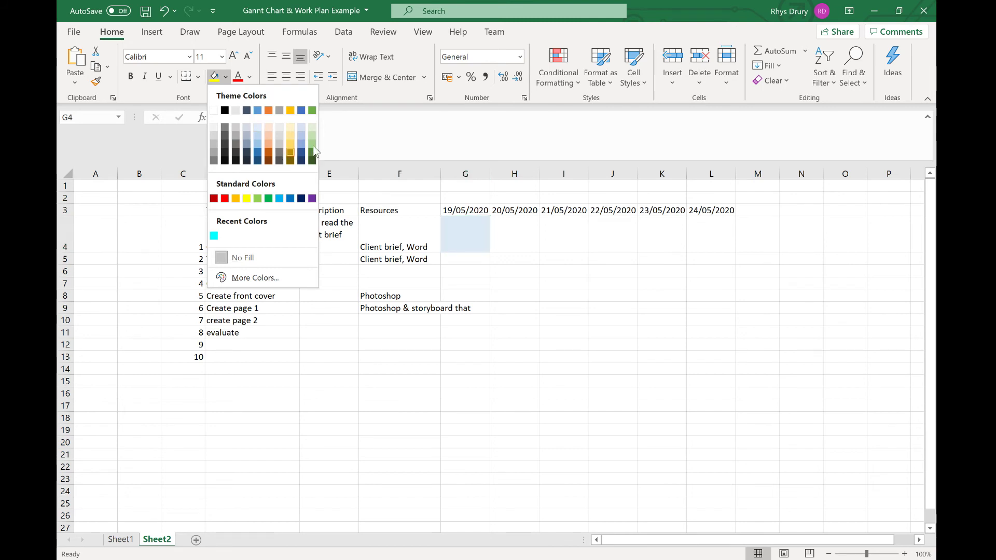
{"action": "left_click", "coordinate": [312, 143]}
{"action": "key", "text": "Right"}
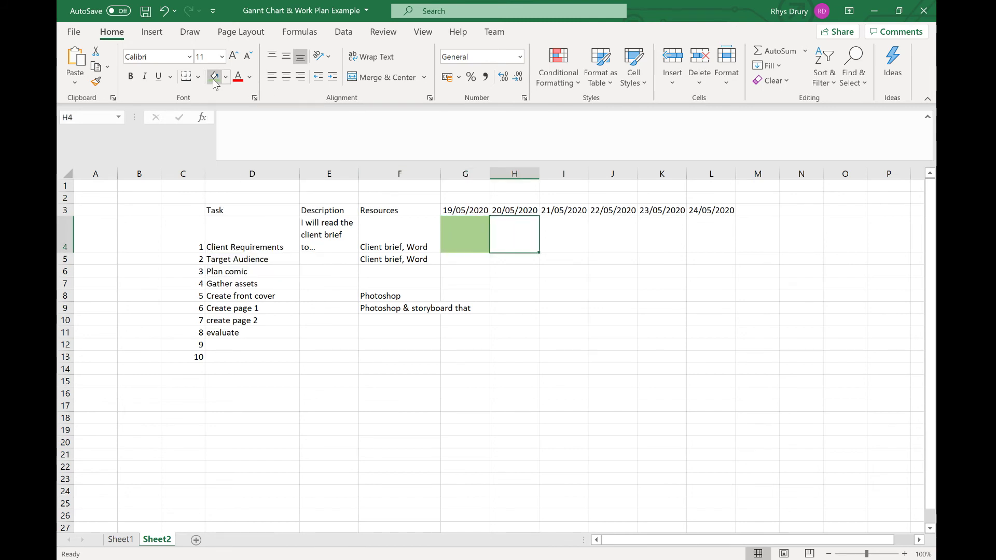
{"action": "left_click", "coordinate": [215, 78]}
{"action": "key", "text": "Down"}
{"action": "key", "text": "Right"}
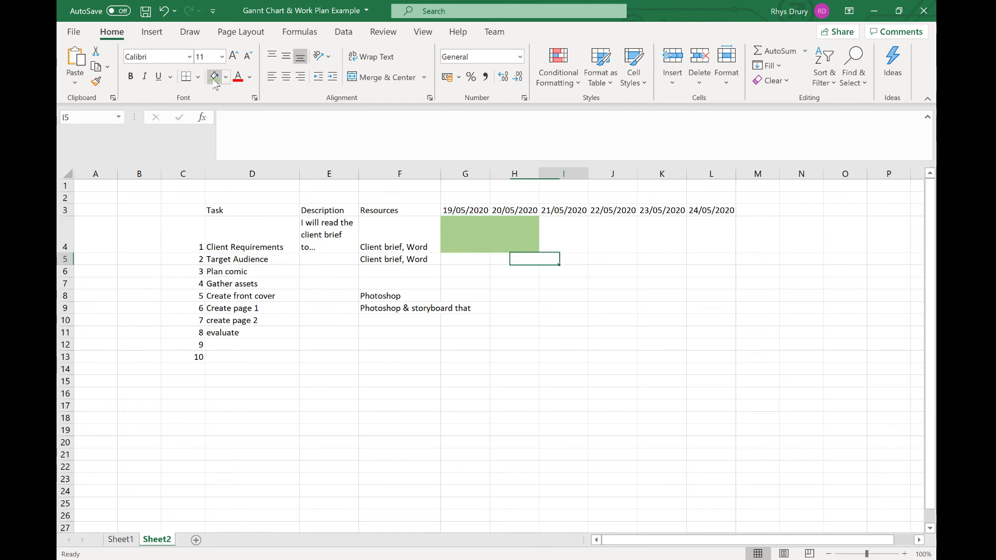
{"action": "left_click", "coordinate": [214, 78]}
{"action": "key", "text": "Down"}
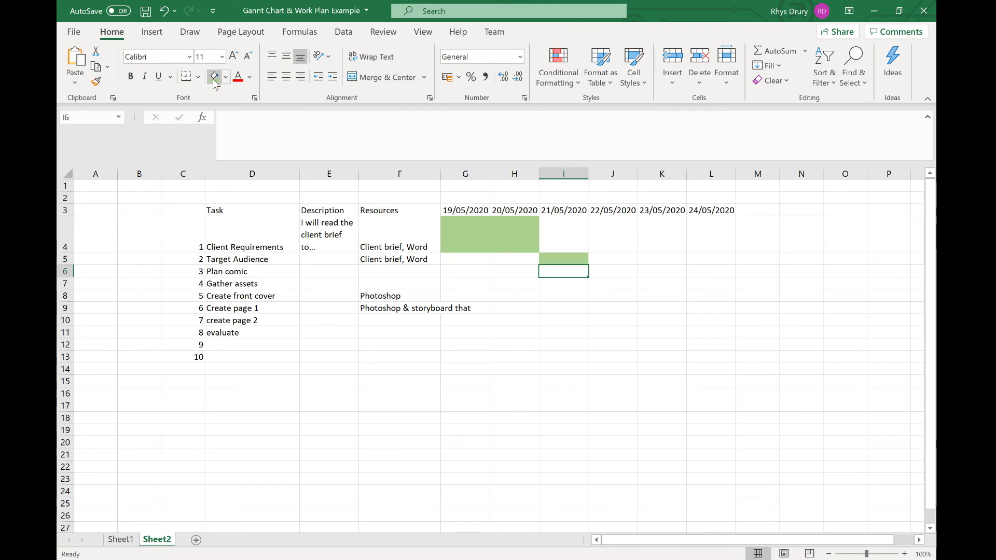
{"action": "key", "text": "Right"}
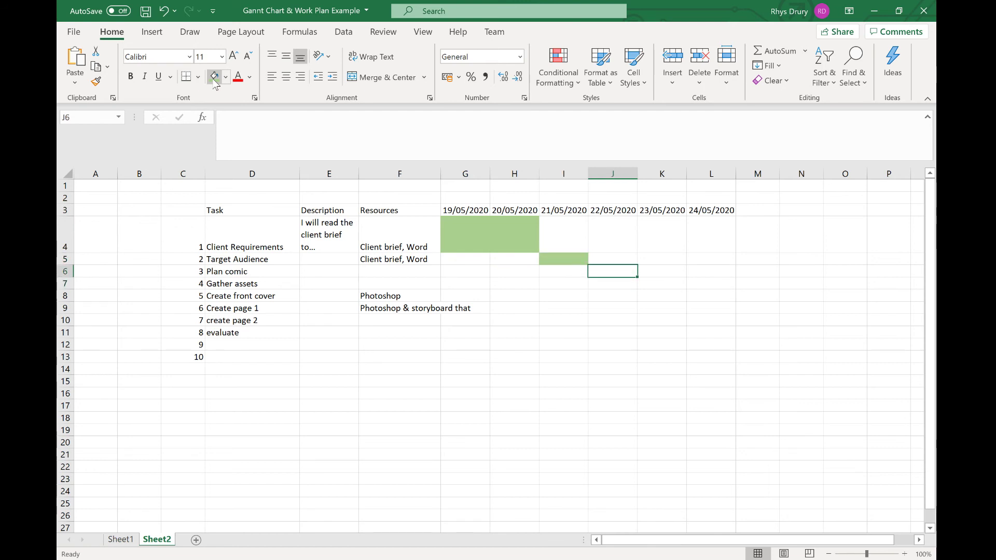
{"action": "left_click", "coordinate": [214, 78]}
Fill J7 and K6 green to extend the Plan comic and Gather assets bars.
{"action": "key", "text": "Down"}
{"action": "left_click", "coordinate": [214, 78]}
{"action": "key", "text": "Up"}
{"action": "key", "text": "Right"}
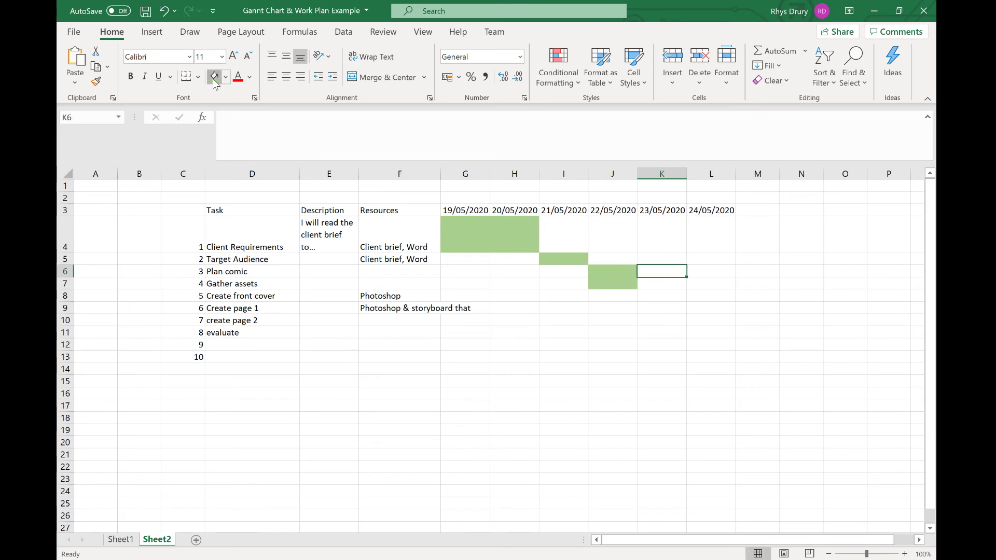
{"action": "left_click", "coordinate": [214, 78]}
{"action": "key", "text": "Down"}
{"action": "left_click", "coordinate": [214, 78]}
{"action": "key", "text": "Right"}
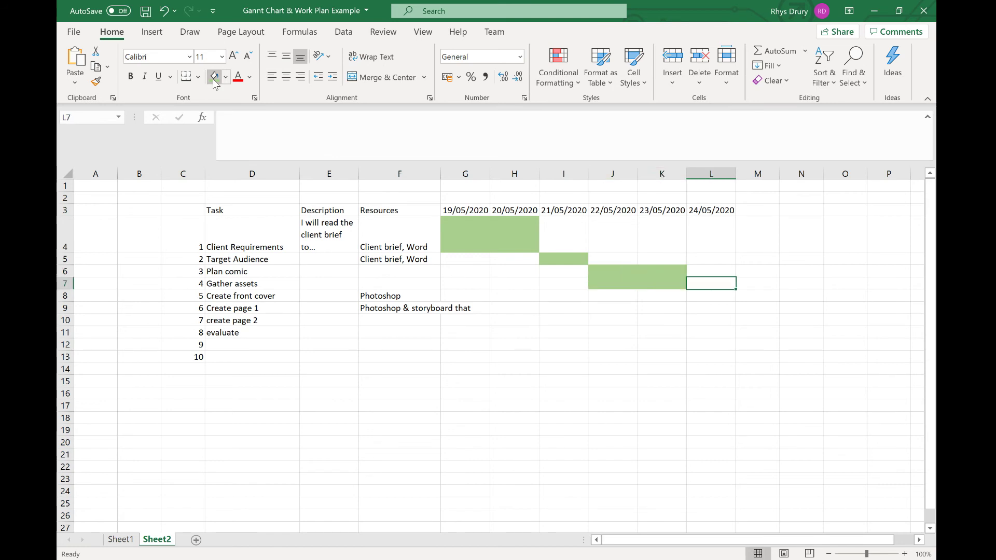
{"action": "key", "text": "Down"}
Shade green bars in L8:M8 for Create front cover and N9:O9 for Create page 1.
{"action": "left_click", "coordinate": [215, 78]}
{"action": "key", "text": "Right"}
{"action": "left_click", "coordinate": [214, 78]}
{"action": "key", "text": "Down"}
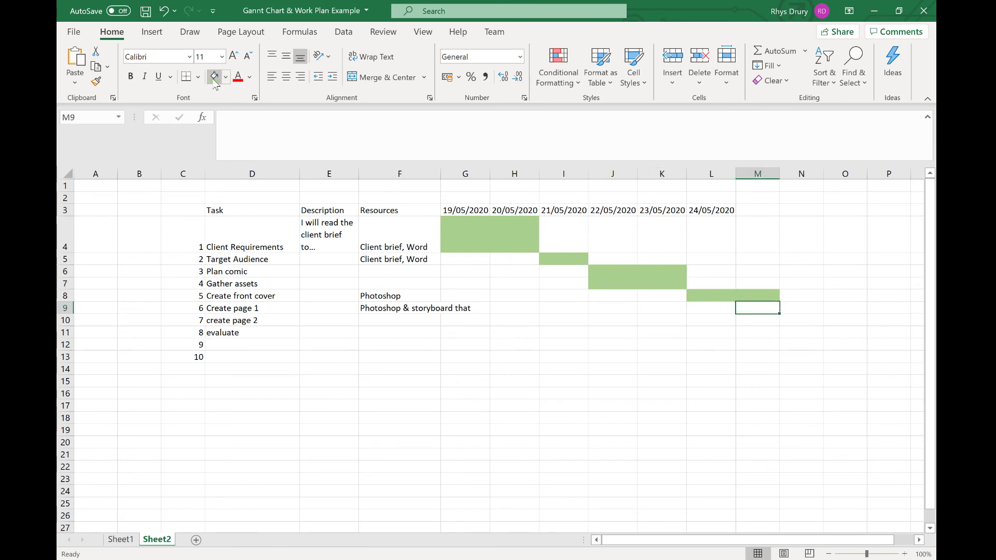
{"action": "key", "text": "Right"}
{"action": "left_click", "coordinate": [214, 78]}
{"action": "key", "text": "Right"}
{"action": "left_click", "coordinate": [214, 78]}
Fill the create page 2 bar O10:P10 green and extend the dates from L3 through P3.
{"action": "key", "text": "Down"}
{"action": "left_click", "coordinate": [214, 78]}
{"action": "key", "text": "Right"}
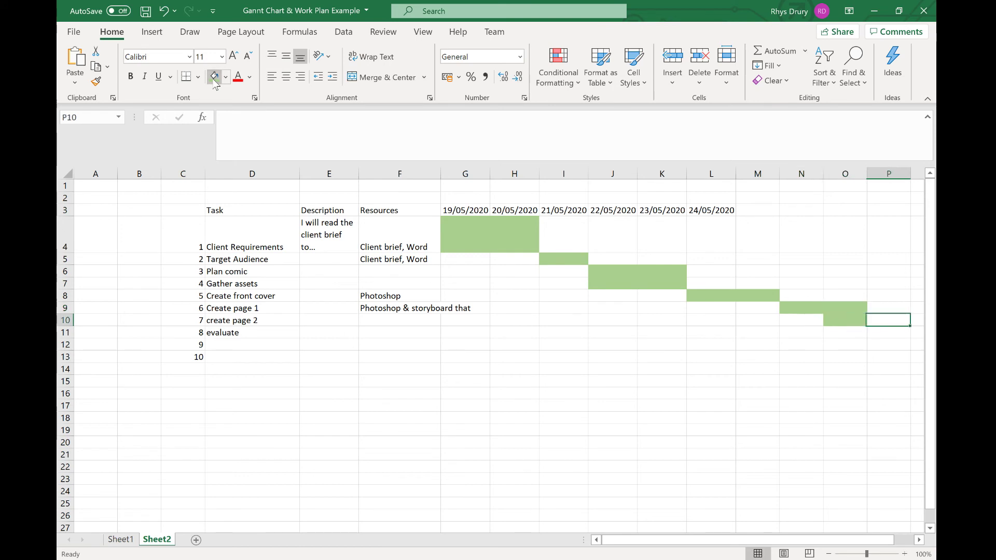
{"action": "key", "text": "F4"}
{"action": "left_click", "coordinate": [708, 212]}
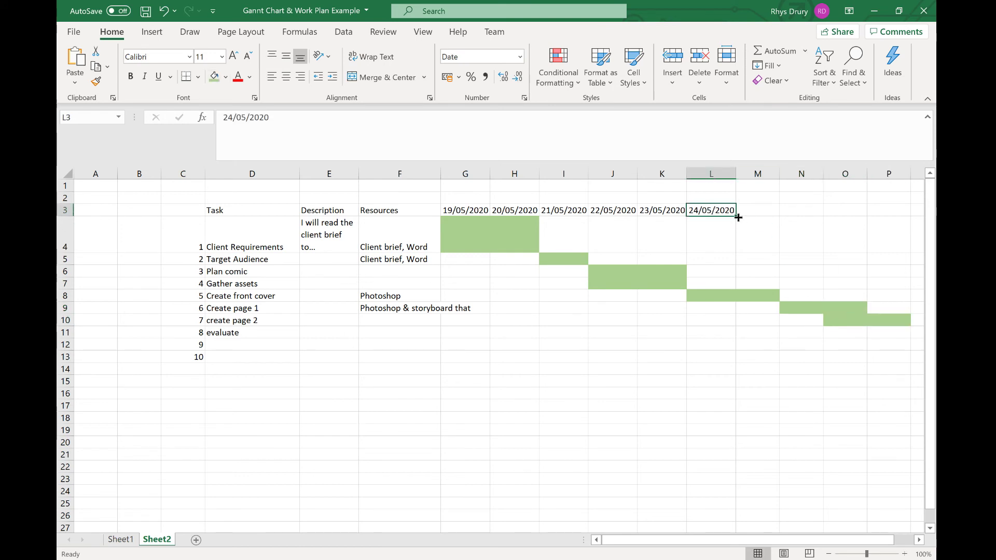
{"action": "left_click_drag", "start_coordinate": [738, 217], "coordinate": [893, 216]}
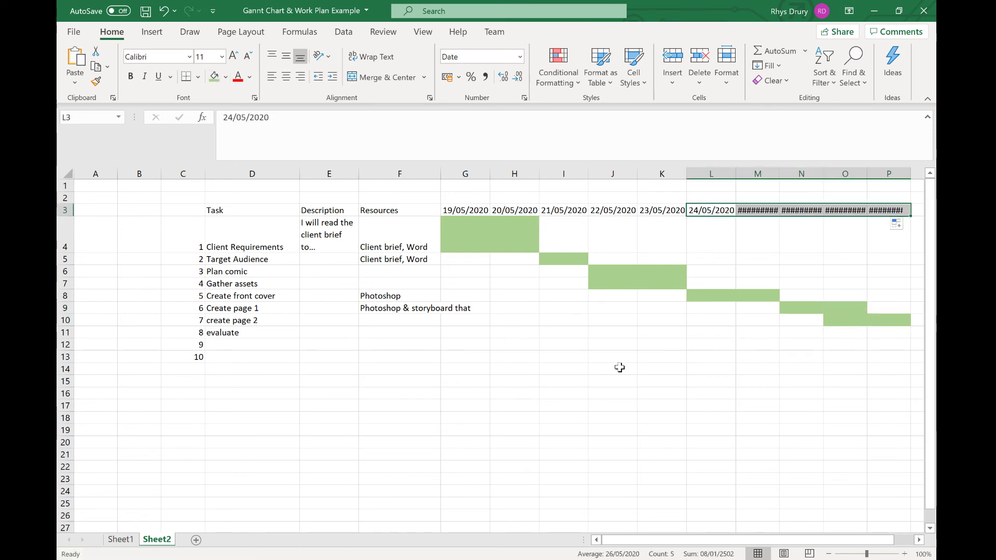
Move 'evaluate' down to D12 and enter 'Milestone 1 - comic done' in D11.
{"action": "left_click", "coordinate": [231, 336]}
{"action": "left_click_drag", "start_coordinate": [241, 337], "coordinate": [244, 344]}
{"action": "left_click", "coordinate": [260, 335]}
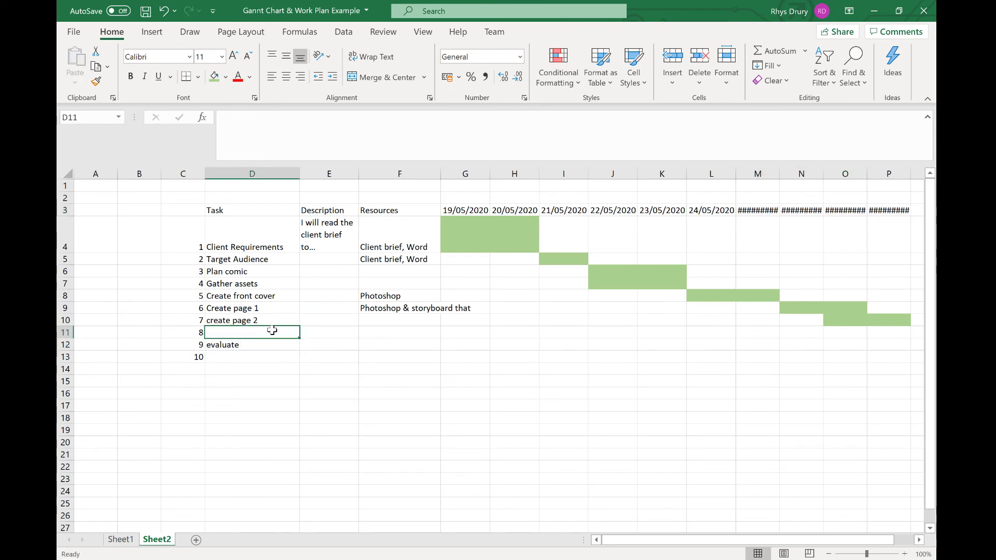
{"action": "type", "text": "Milestone 1 -"}
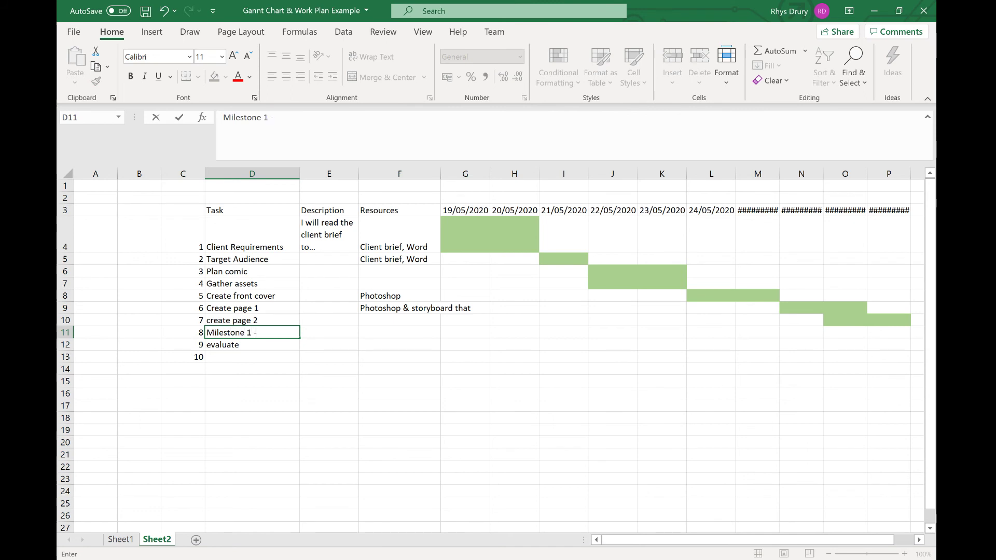
{"action": "type", "text": " COmi"}
{"action": "key", "text": "BackSpace"}
{"action": "key", "text": "BackSpace"}
{"action": "key", "text": "BackSpace"}
{"action": "type", "text": "comic done"}
{"action": "key", "text": "Return"}
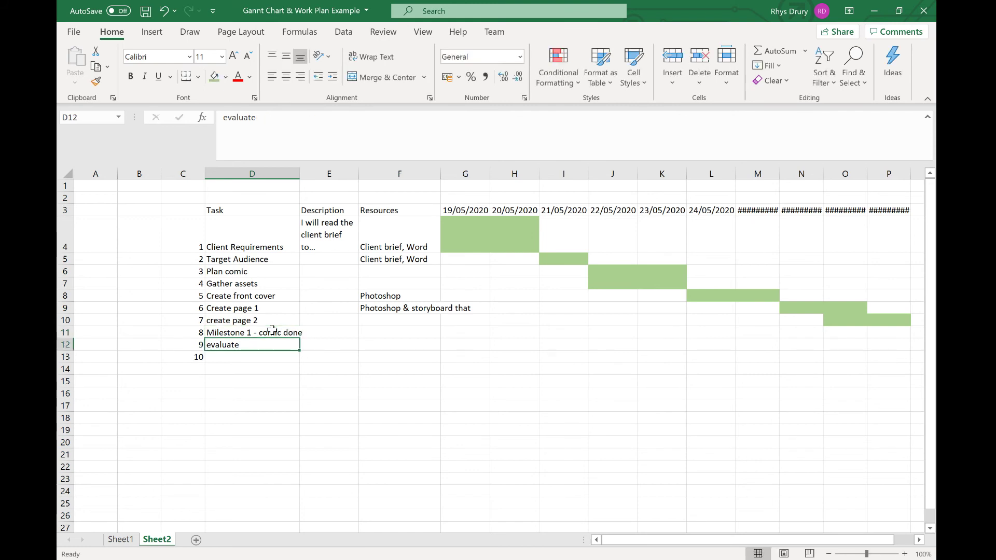
Select P11 on the milestone row and bring up the fill colour choices.
{"action": "left_click", "coordinate": [334, 336]}
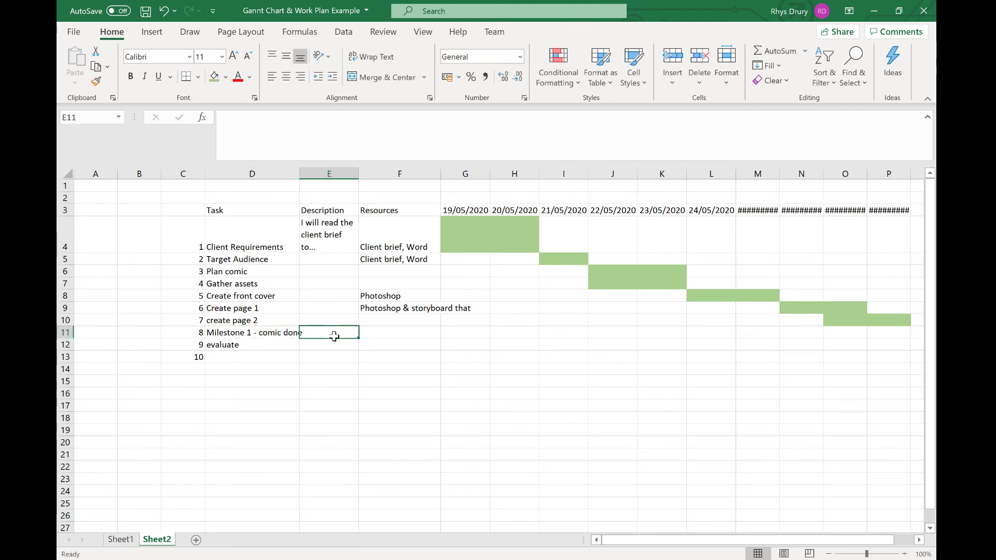
{"action": "left_click_drag", "start_coordinate": [334, 337], "coordinate": [444, 337]}
{"action": "left_click", "coordinate": [885, 333]}
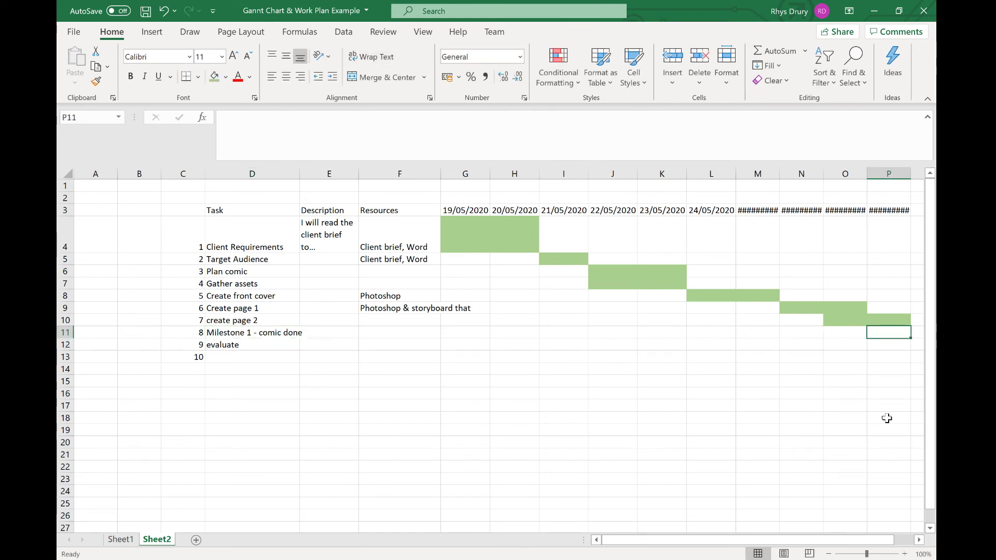
{"action": "left_click", "coordinate": [226, 77]}
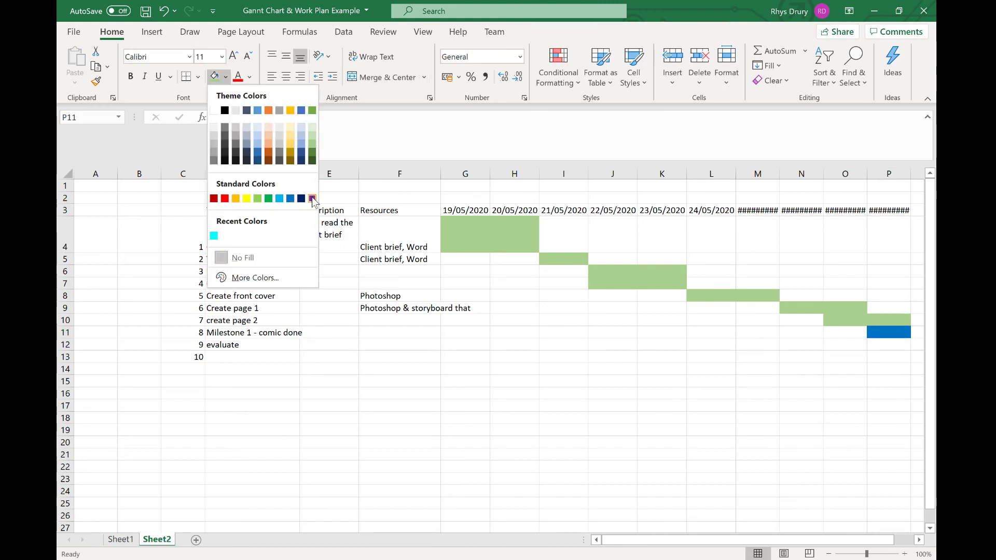
Fill P11 purple as the milestone and I4 and J5 yellow as contingency days.
{"action": "left_click", "coordinate": [312, 199]}
{"action": "left_click", "coordinate": [554, 241]}
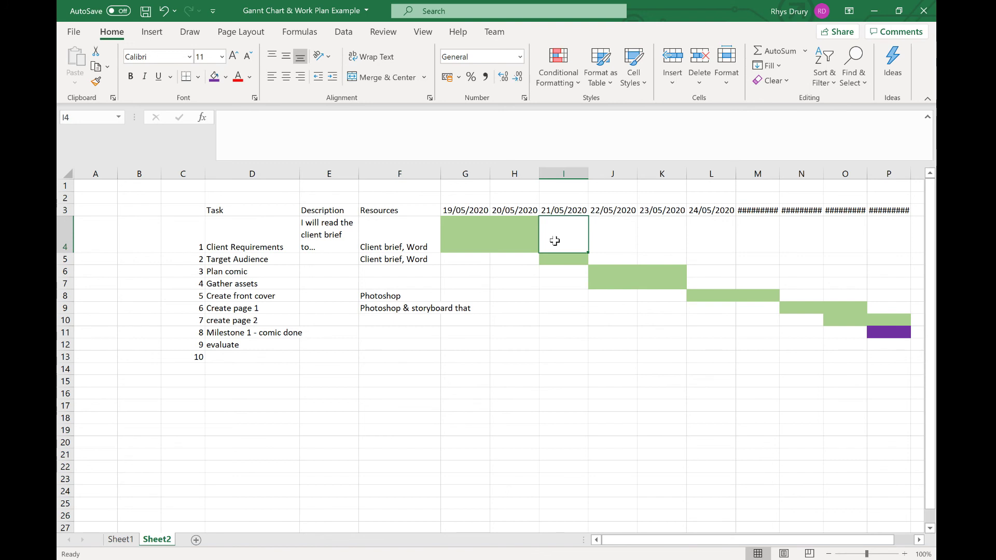
{"action": "left_click", "coordinate": [227, 78]}
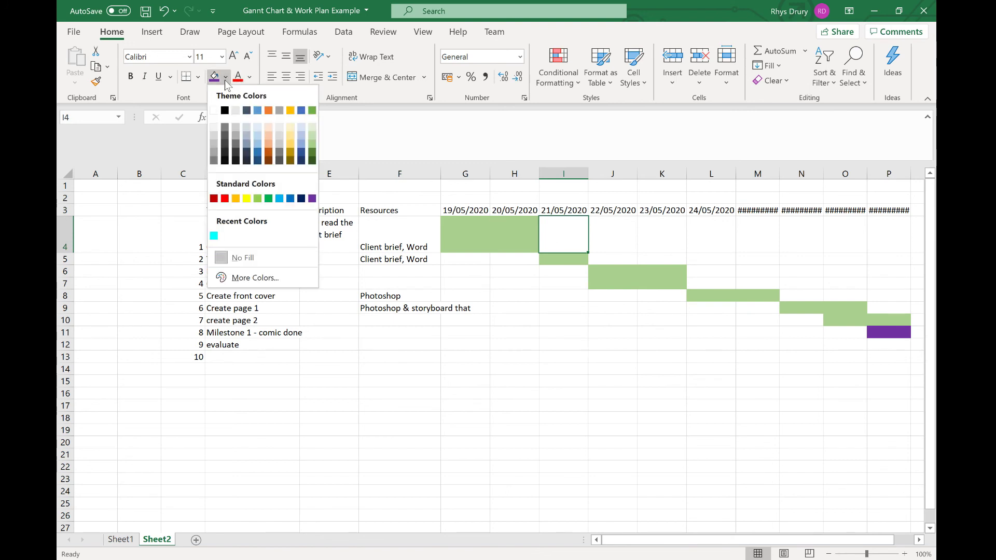
{"action": "left_click", "coordinate": [246, 199]}
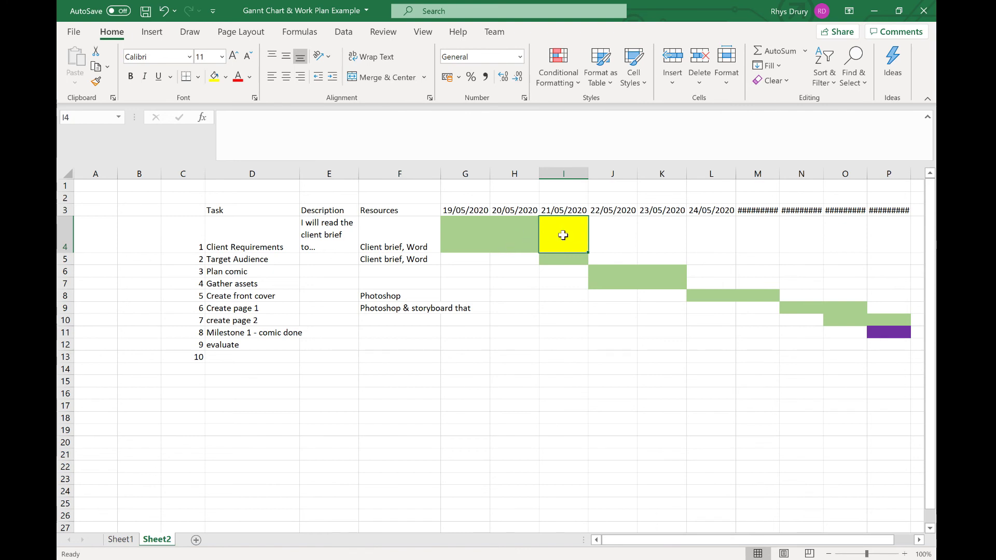
{"action": "left_click", "coordinate": [617, 260]}
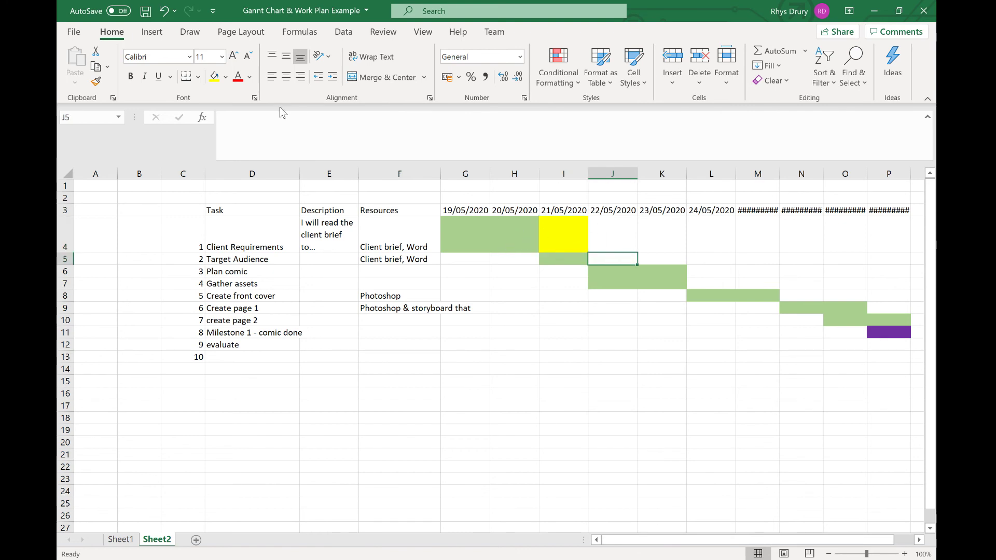
{"action": "left_click", "coordinate": [214, 77]}
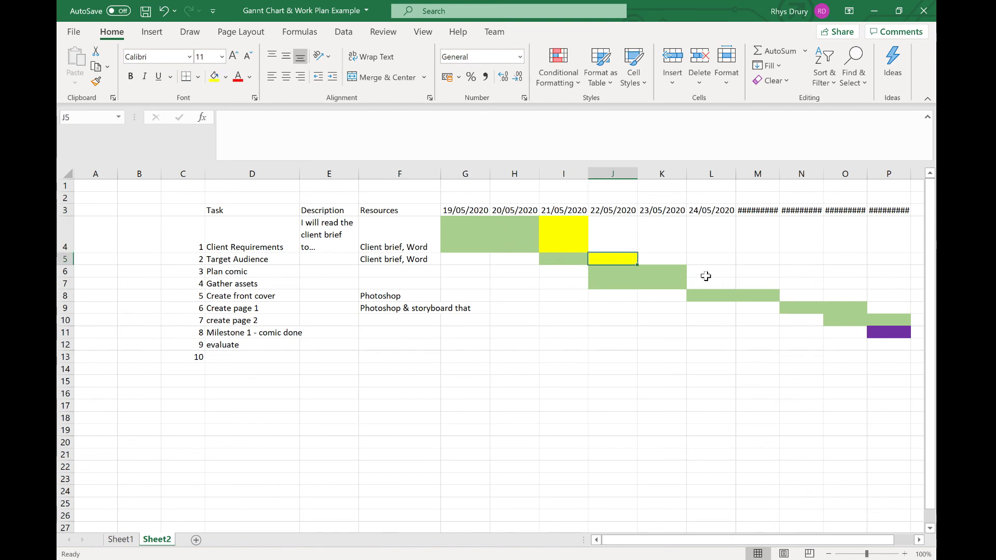
{"action": "left_click_drag", "start_coordinate": [706, 276], "coordinate": [706, 286]}
{"action": "left_click_drag", "start_coordinate": [772, 541], "coordinate": [822, 540]}
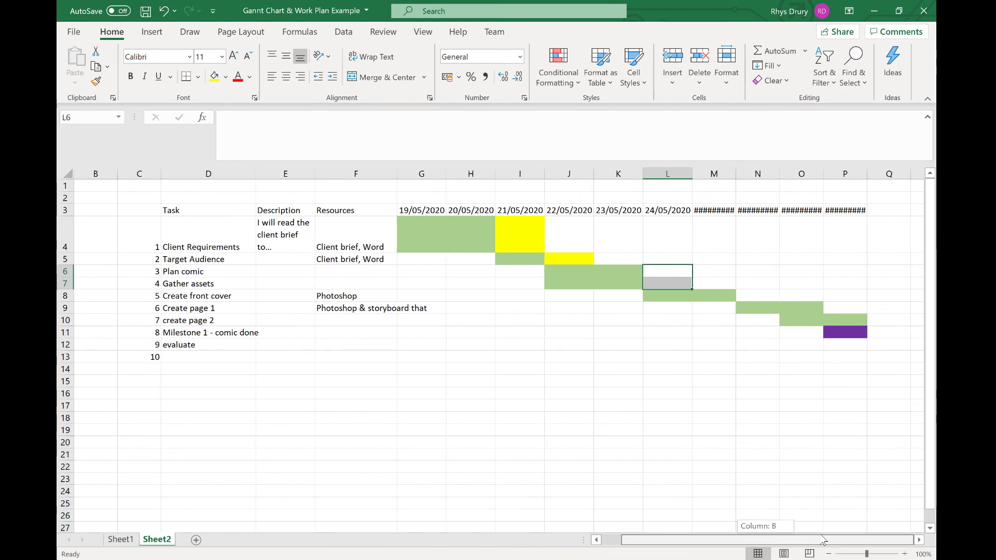
{"action": "left_click", "coordinate": [678, 541]}
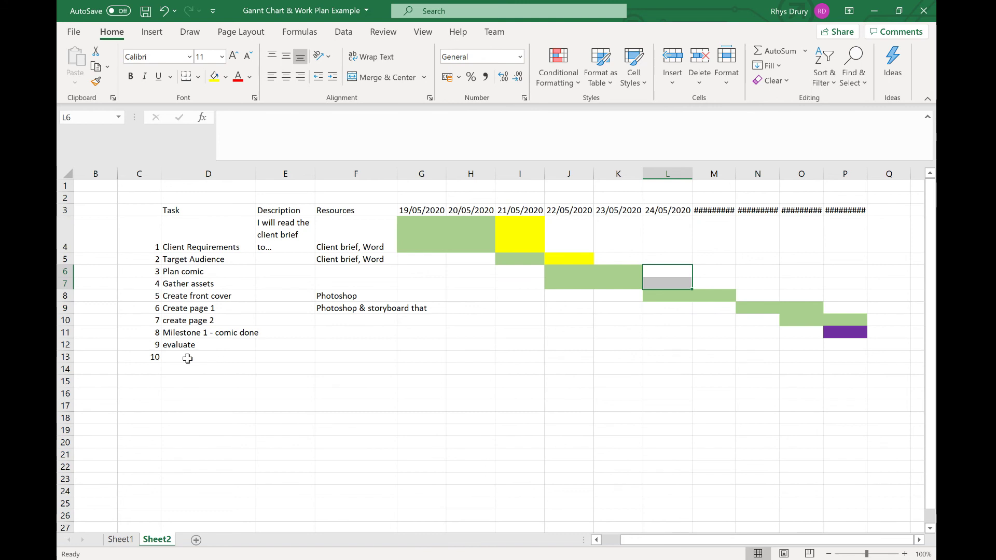
Colour the evaluate row's P12:Q12 yellow as contingency, then create a blank workbook with Ctrl+N.
{"action": "left_click_drag", "start_coordinate": [188, 359], "coordinate": [321, 367]}
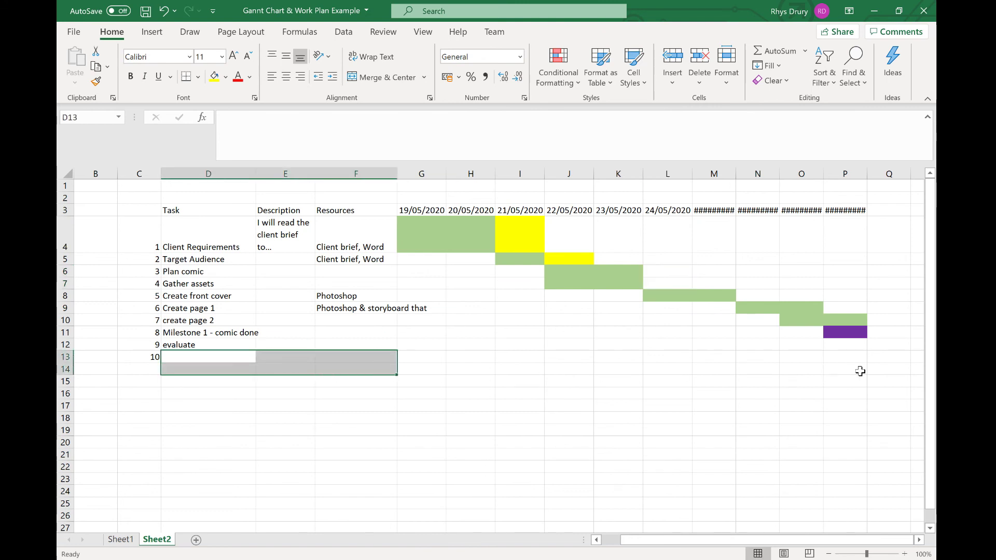
{"action": "left_click", "coordinate": [853, 356]}
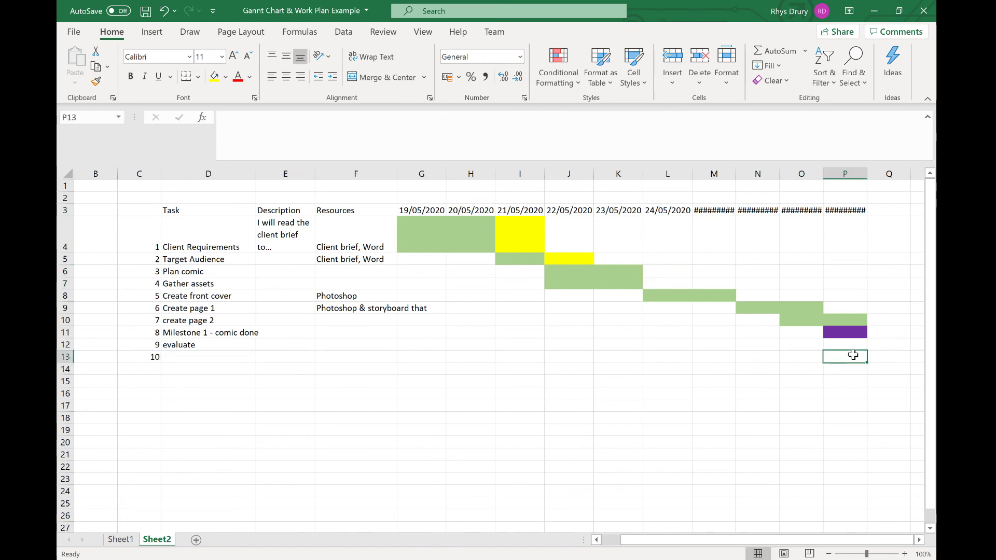
{"action": "left_click_drag", "start_coordinate": [852, 345], "coordinate": [920, 344]}
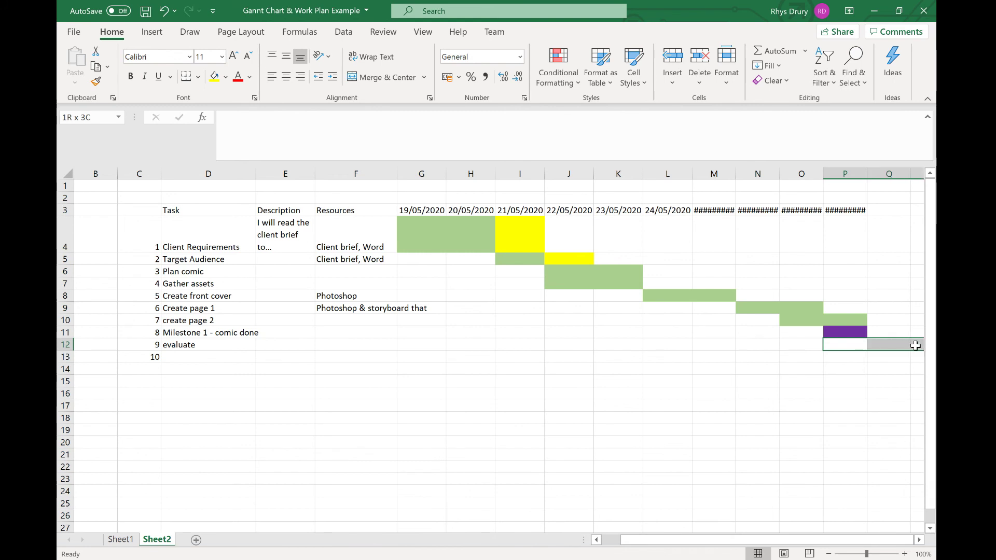
{"action": "left_click", "coordinate": [214, 76]}
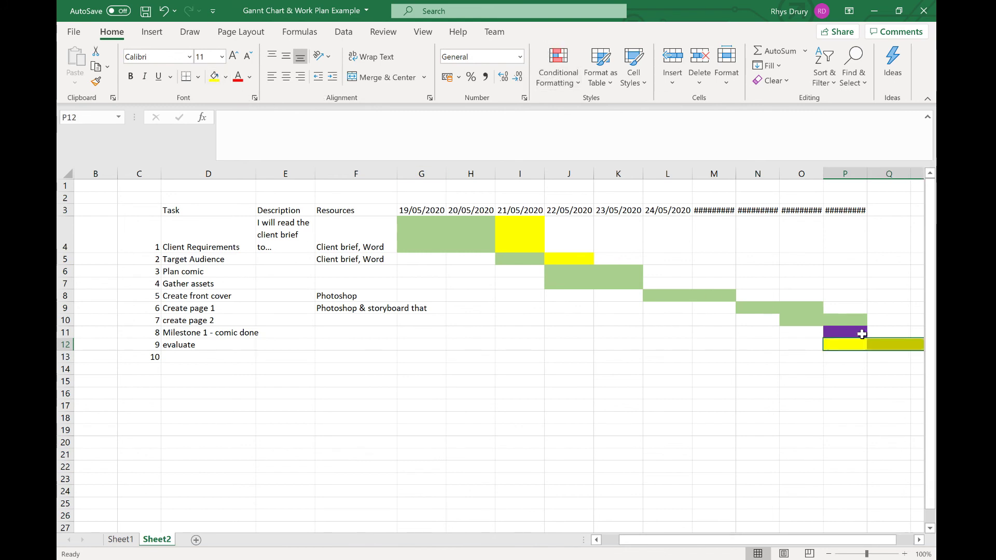
{"action": "left_click", "coordinate": [855, 344]}
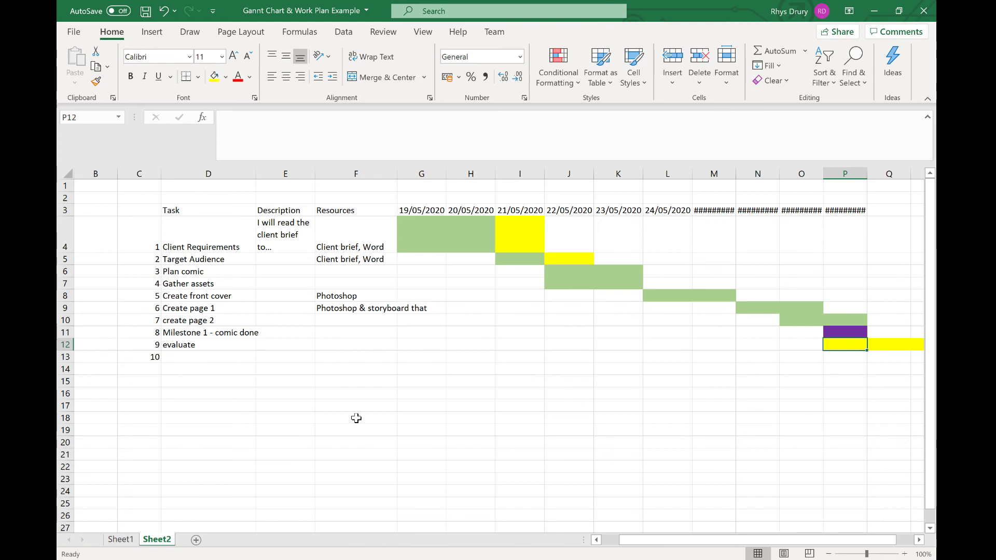
{"action": "left_click", "coordinate": [479, 322]}
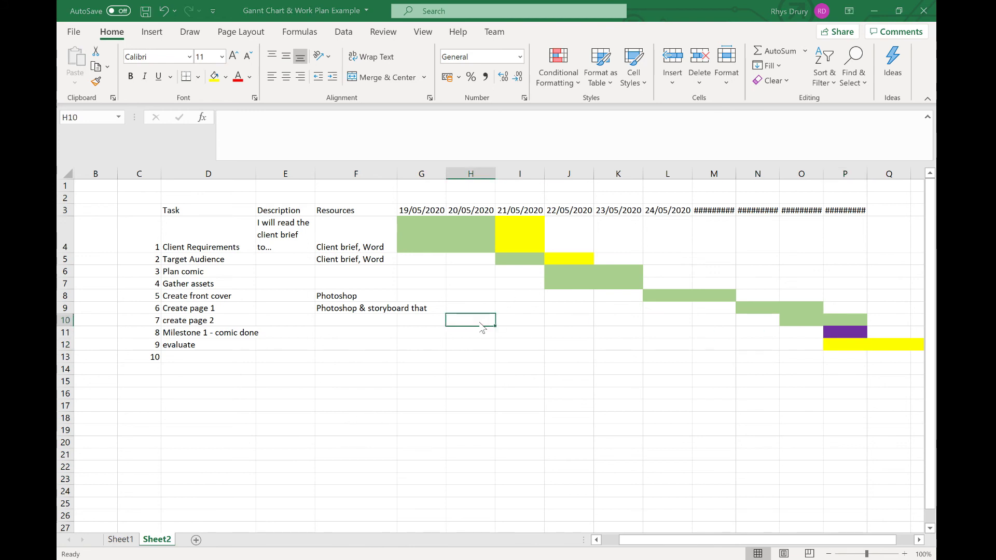
{"action": "key", "text": "ctrl+n"}
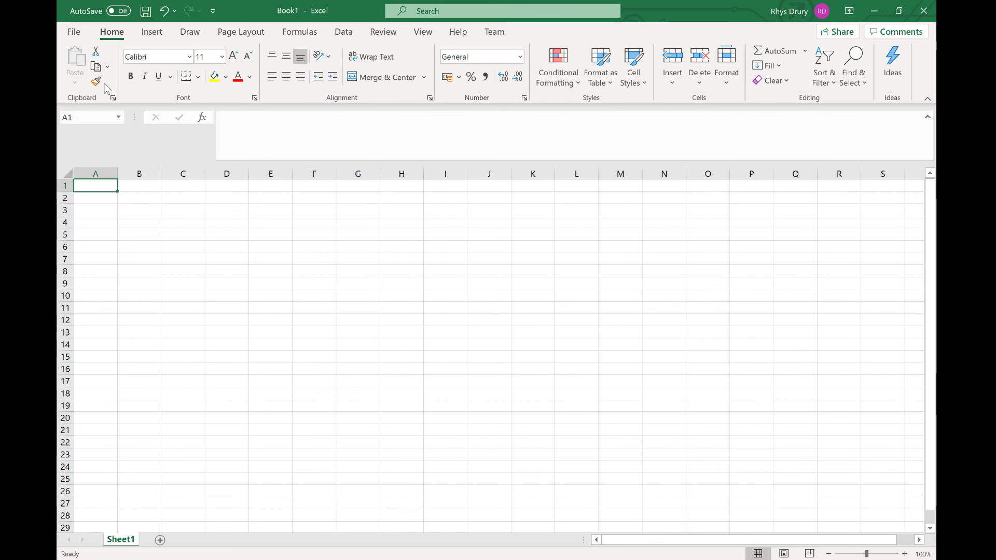
Search the online templates for 'gantt' and create a workbook from Gantt project planner.
{"action": "left_click", "coordinate": [71, 26]}
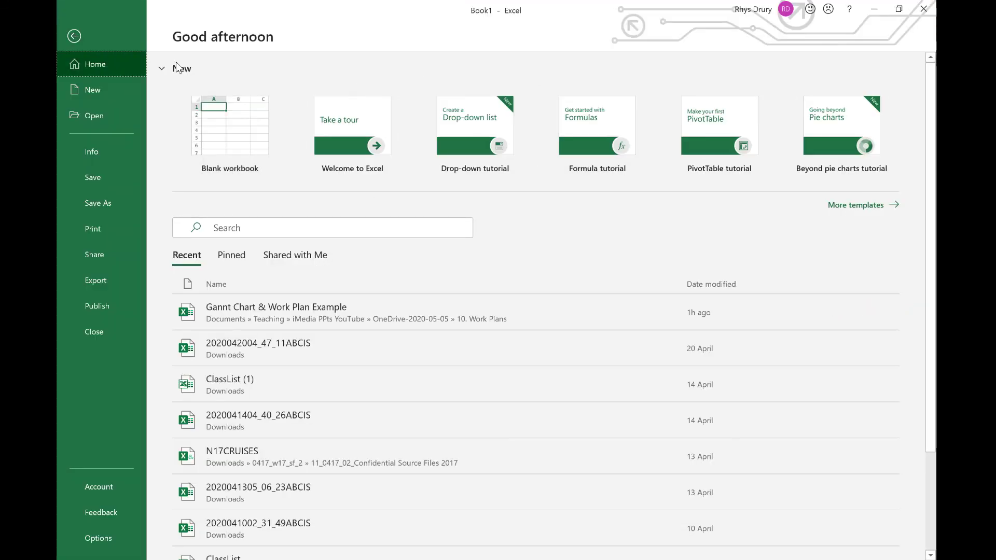
{"action": "left_click", "coordinate": [865, 208]}
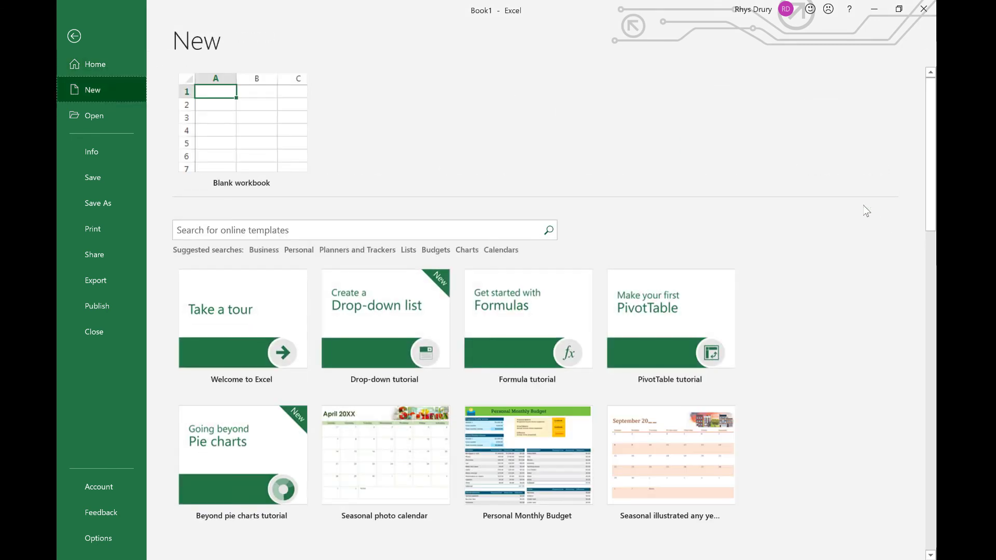
{"action": "left_click", "coordinate": [357, 229]}
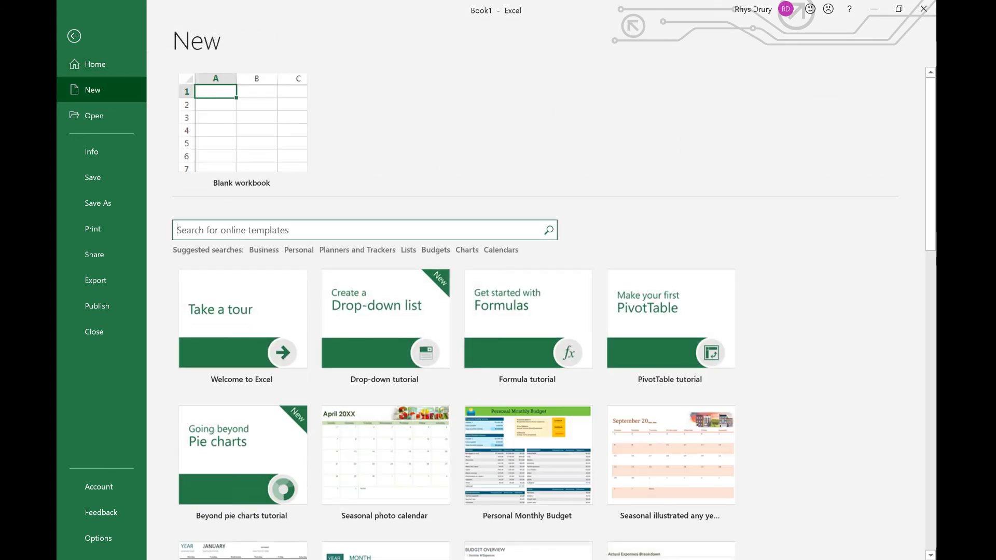
{"action": "type", "text": "gantt"}
{"action": "key", "text": "Return"}
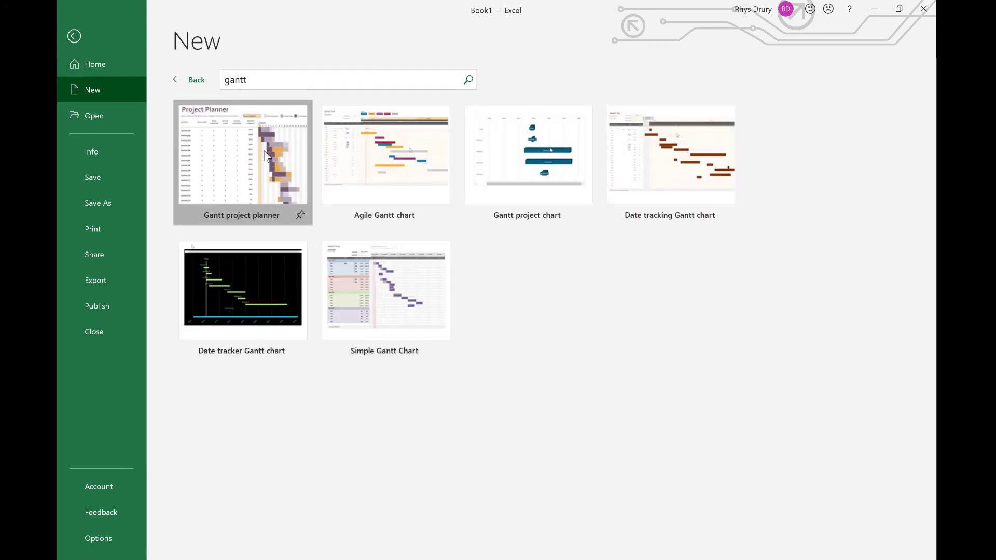
{"action": "left_click", "coordinate": [243, 156]}
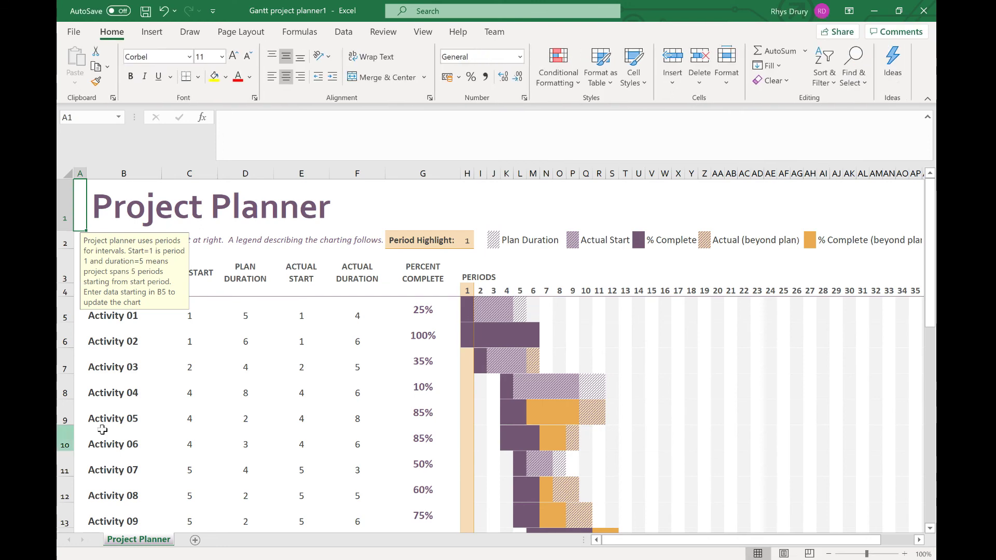
Replace the 'Actual (beyond plan)' legend label in AA2 with 'Contingency'.
{"action": "left_click", "coordinate": [267, 359]}
{"action": "scroll", "coordinate": [726, 332], "scroll_direction": "down", "scroll_amount": 5}
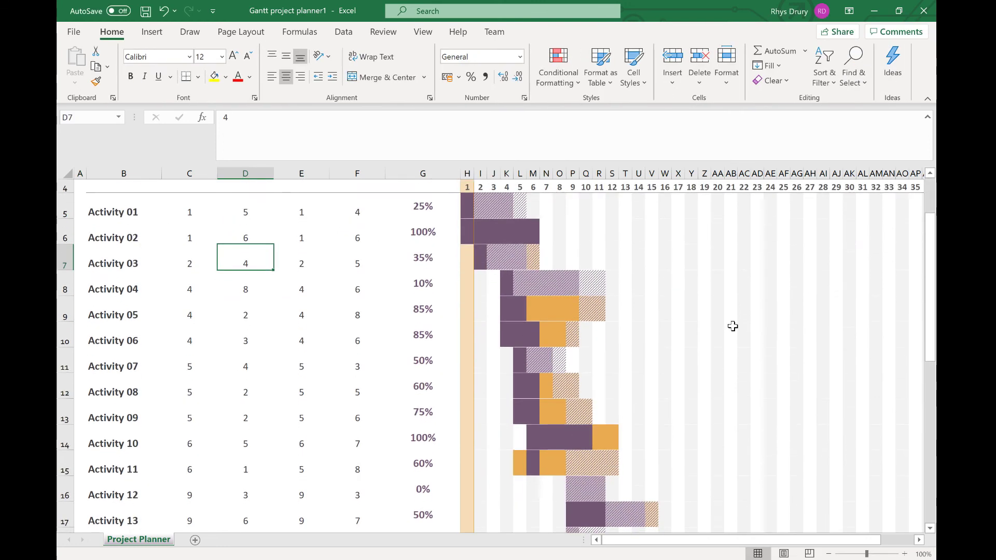
{"action": "scroll", "coordinate": [711, 378], "scroll_direction": "up", "scroll_amount": 6}
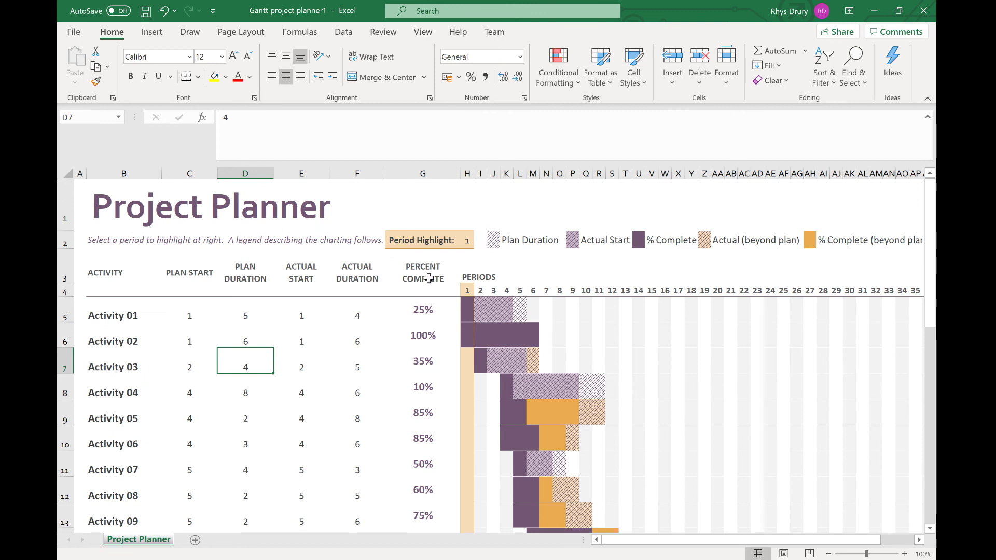
{"action": "left_click", "coordinate": [620, 241]}
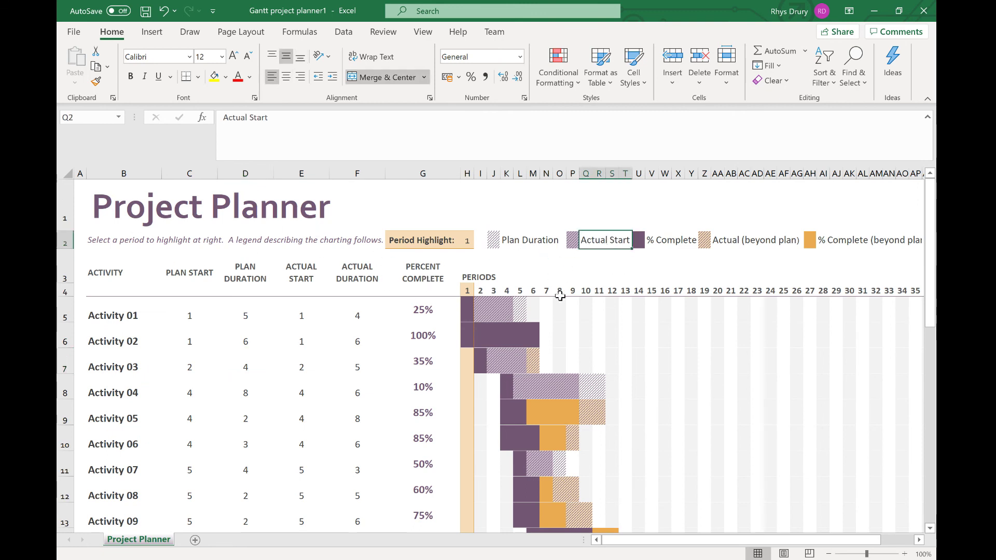
{"action": "left_click", "coordinate": [511, 239]}
{"action": "left_click", "coordinate": [750, 239]}
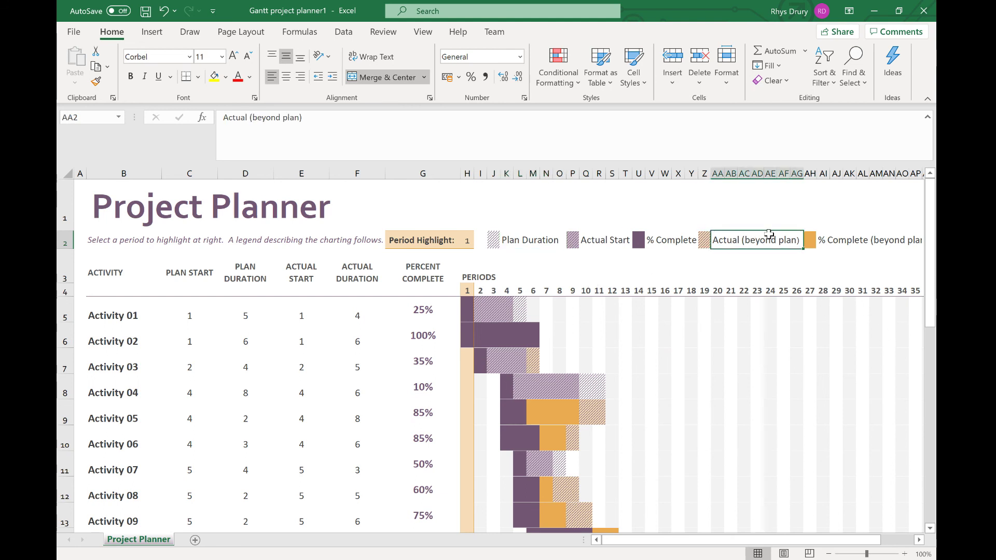
{"action": "type", "text": "Cotntingency"}
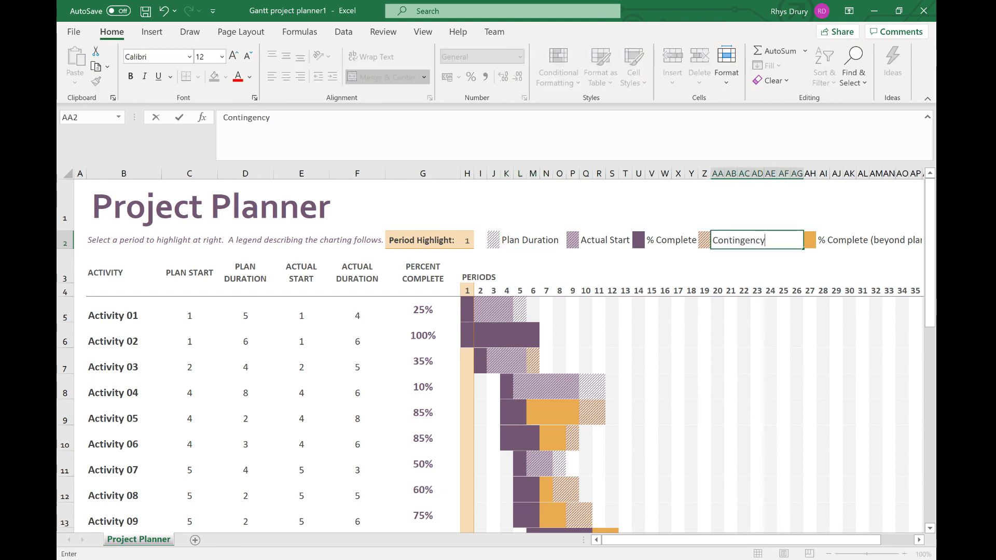
{"action": "key", "text": "Return"}
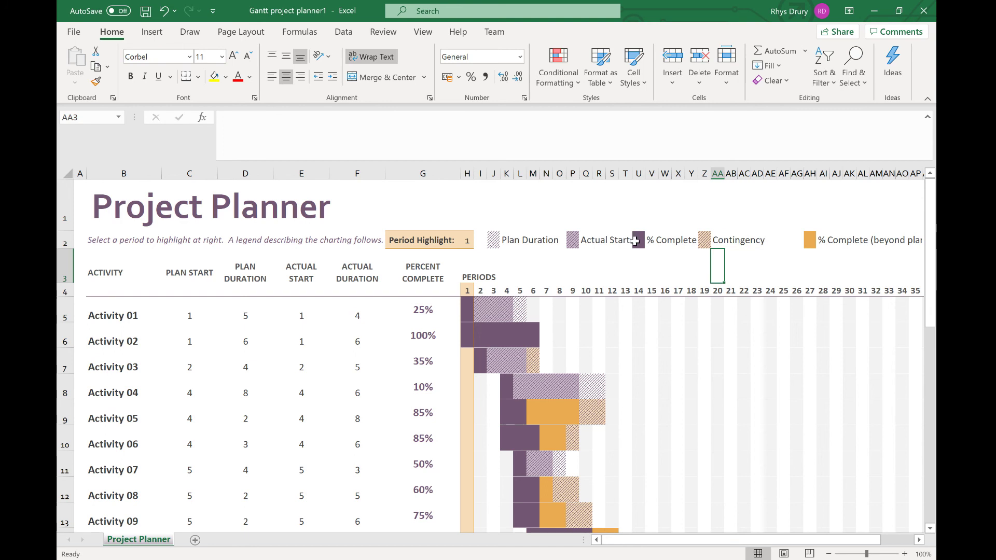
Review the planner's legend labels: % Complete, Plan Duration, Actual Start and Period Highlight.
{"action": "left_click", "coordinate": [650, 241]}
{"action": "mouse_move", "coordinate": [647, 244]}
{"action": "left_mouse_down"}
{"action": "mouse_move", "coordinate": [664, 245]}
{"action": "mouse_move", "coordinate": [651, 244]}
{"action": "left_mouse_up"}
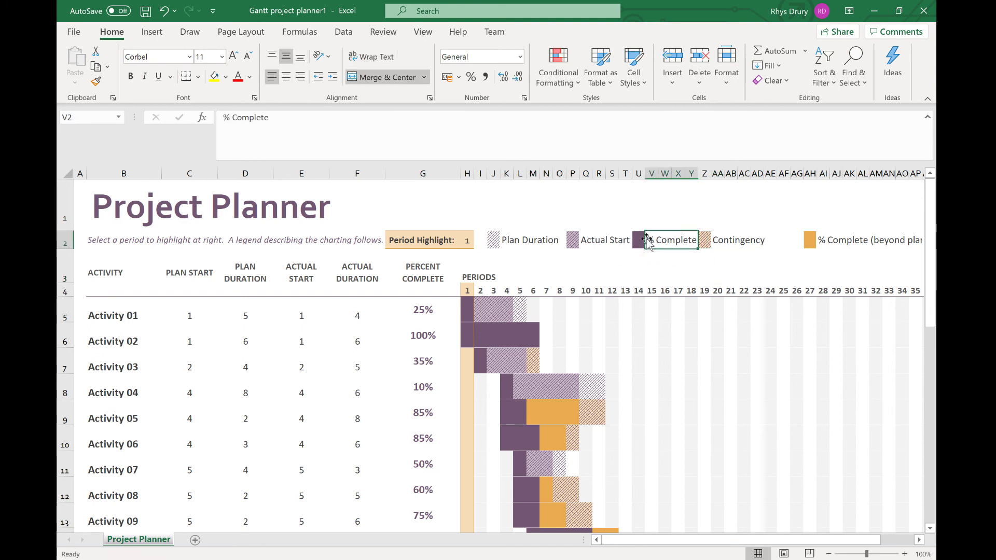
{"action": "left_click_drag", "start_coordinate": [638, 173], "coordinate": [673, 172]}
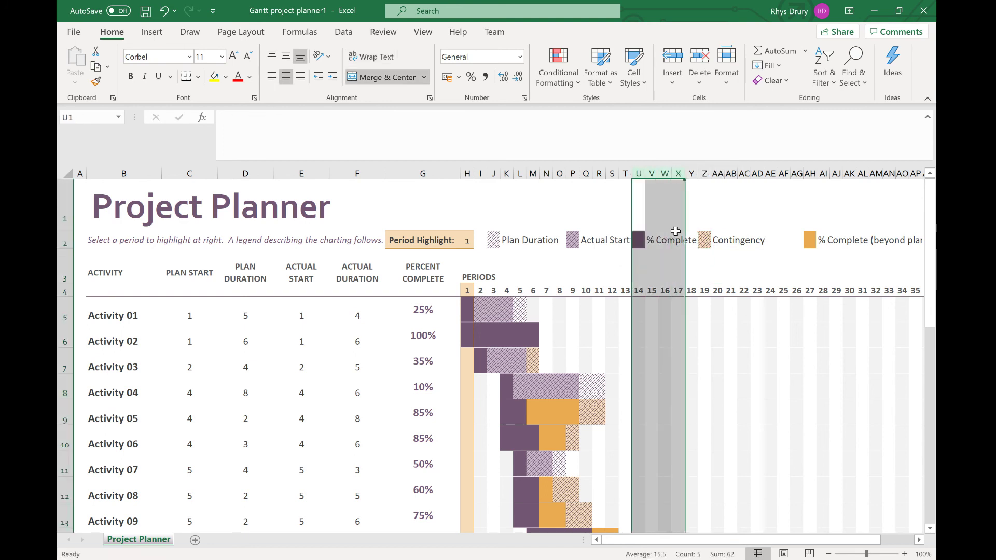
{"action": "left_click", "coordinate": [794, 248]}
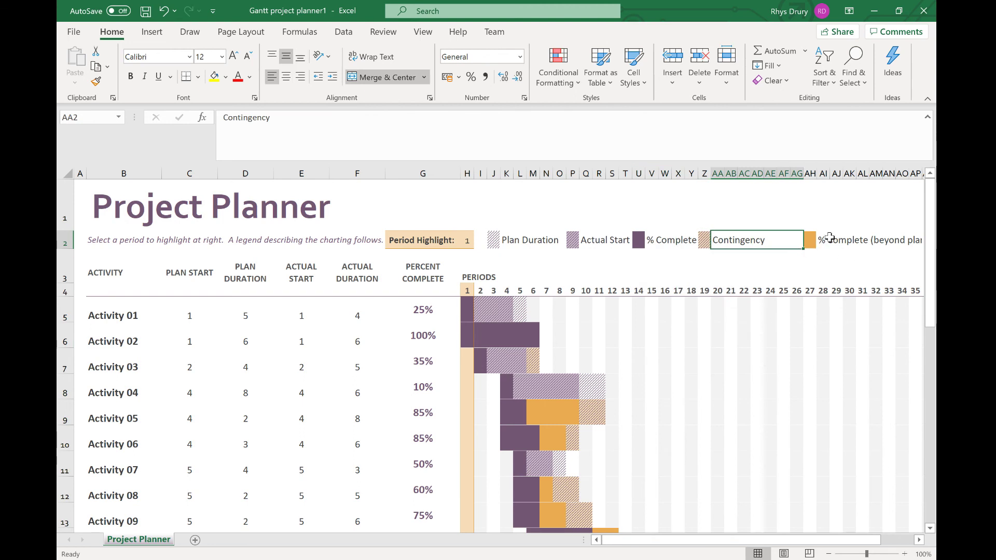
{"action": "left_click_drag", "start_coordinate": [820, 240], "coordinate": [883, 242]}
{"action": "left_click", "coordinate": [494, 248]}
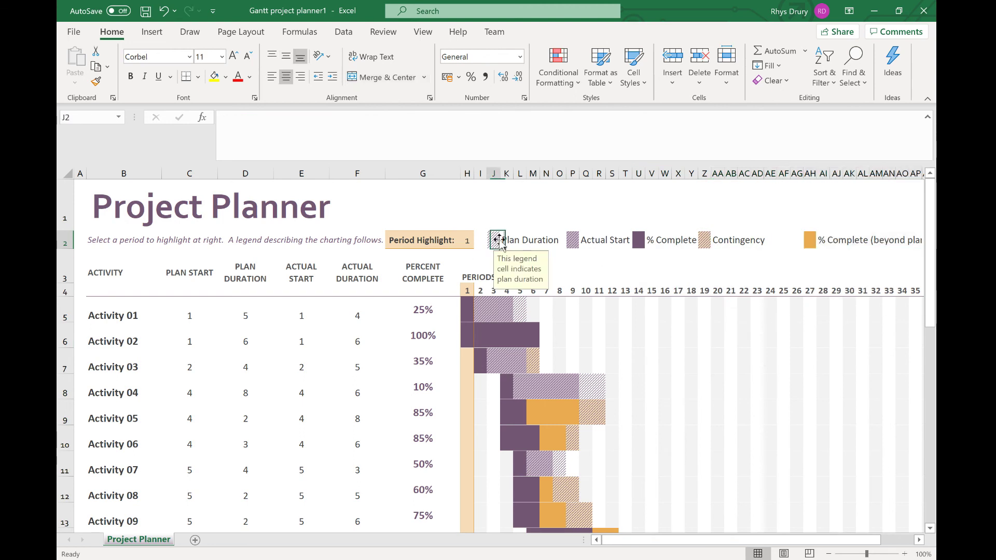
{"action": "left_click", "coordinate": [600, 245]}
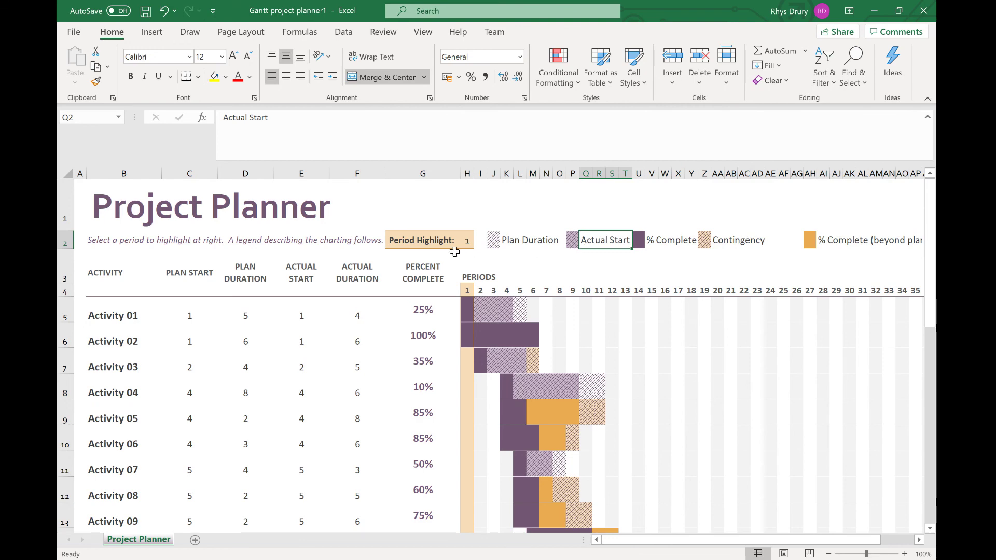
{"action": "scroll", "coordinate": [473, 251], "scroll_direction": "down", "scroll_amount": 2}
{"action": "scroll", "coordinate": [469, 313], "scroll_direction": "up", "scroll_amount": 2}
{"action": "left_click", "coordinate": [458, 241]}
Replace 'Activity 01' in B5 with the name 'Client Requirements'.
{"action": "left_click", "coordinate": [507, 291]}
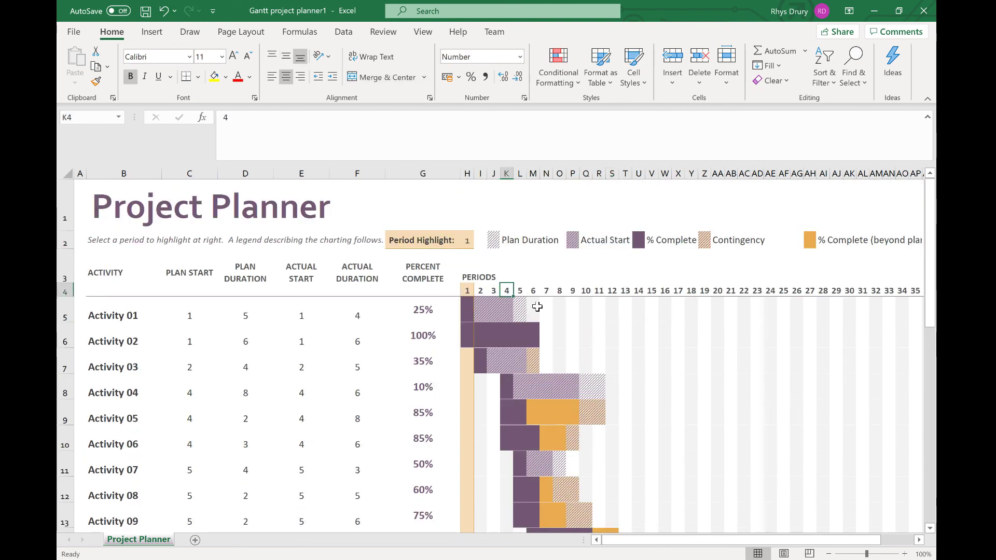
{"action": "left_click", "coordinate": [149, 343]}
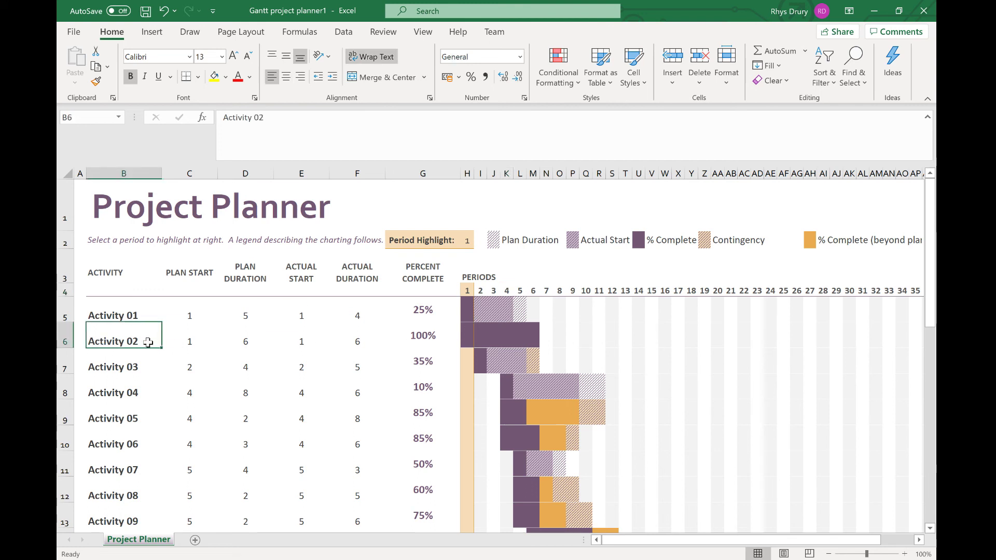
{"action": "left_click", "coordinate": [109, 313]}
{"action": "type", "text": "Clie"}
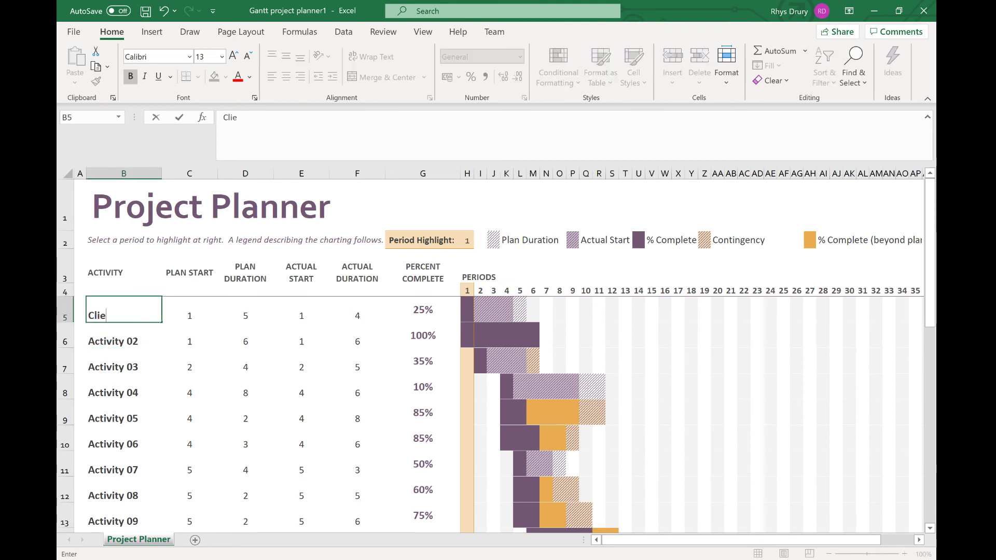
{"action": "type", "text": "nt Requirements"}
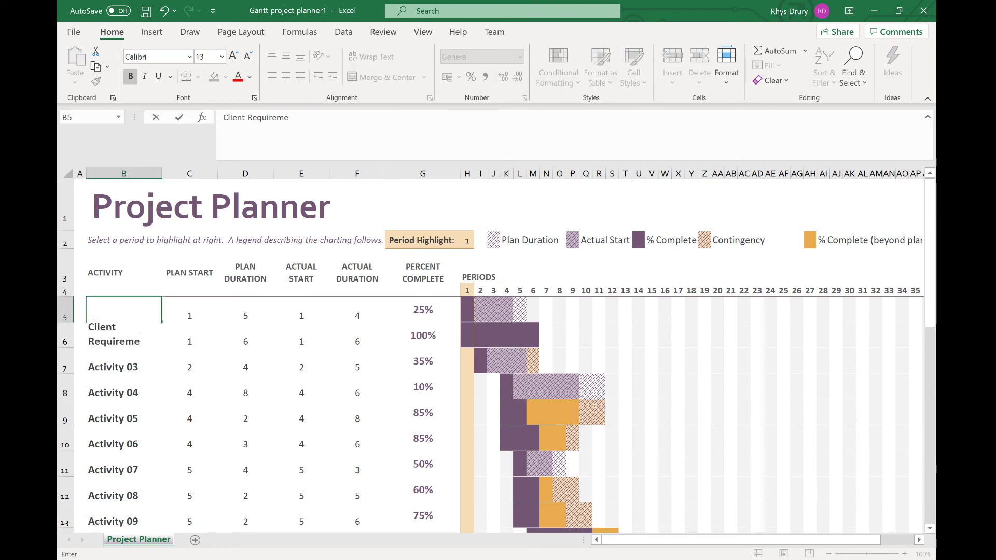
{"action": "key", "text": "Return"}
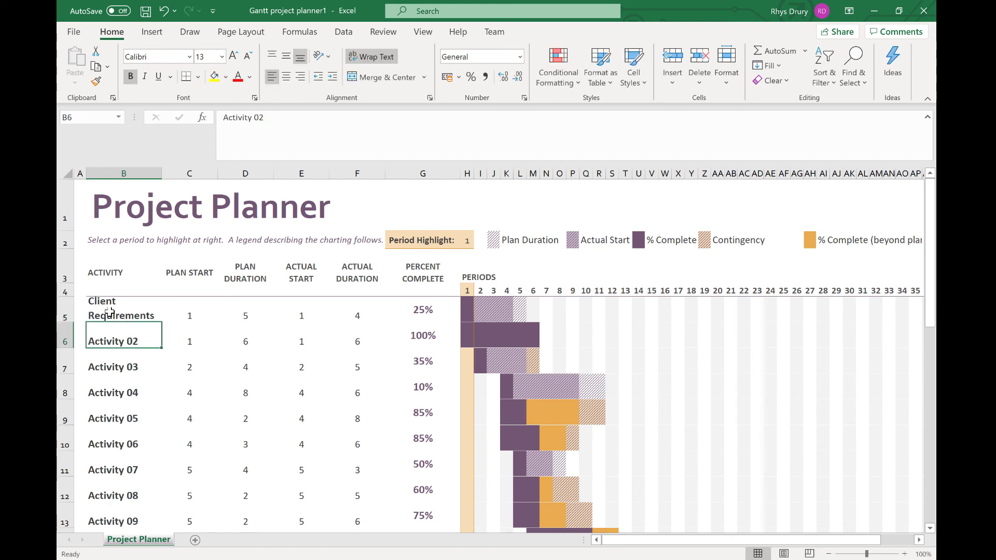